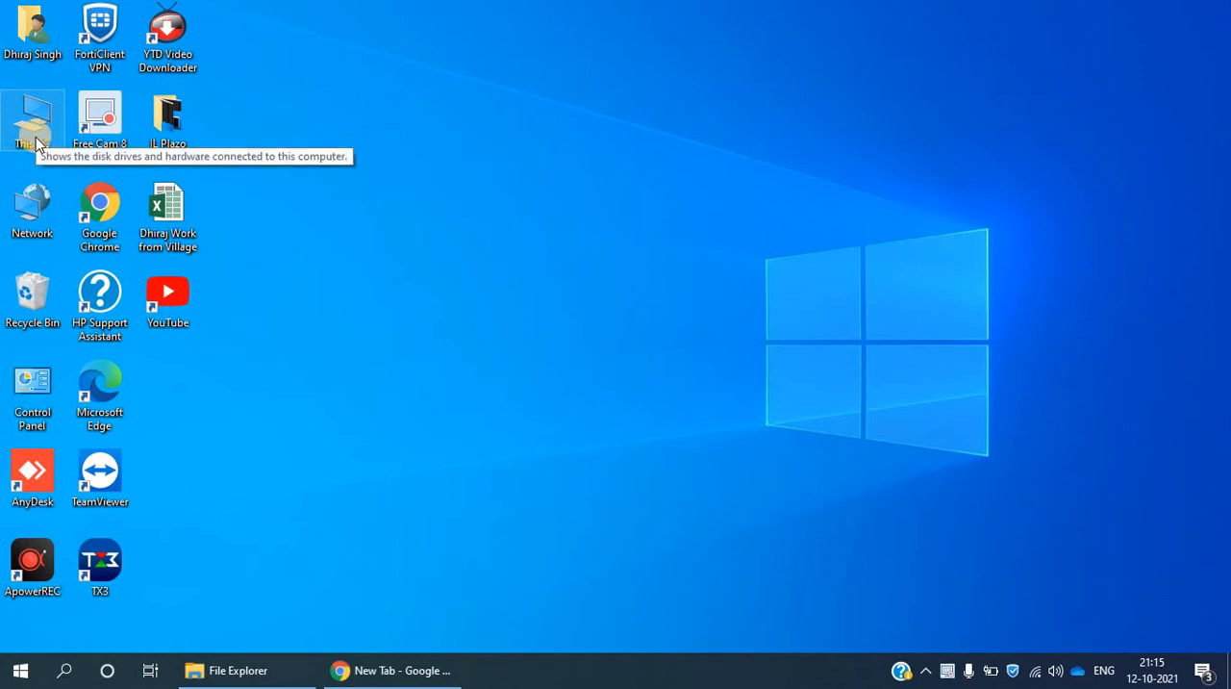
- View the computer's name and workgroup in its system properties, and the devices listed in Network
click(35, 142)
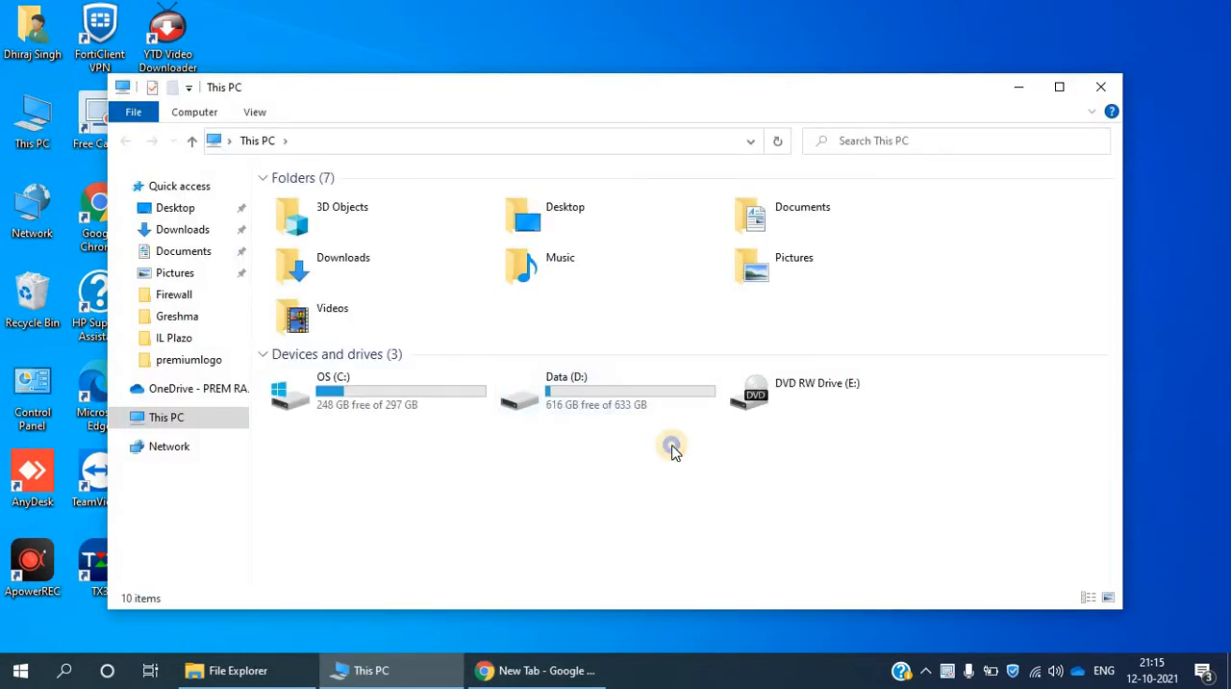
right_click(673, 449)
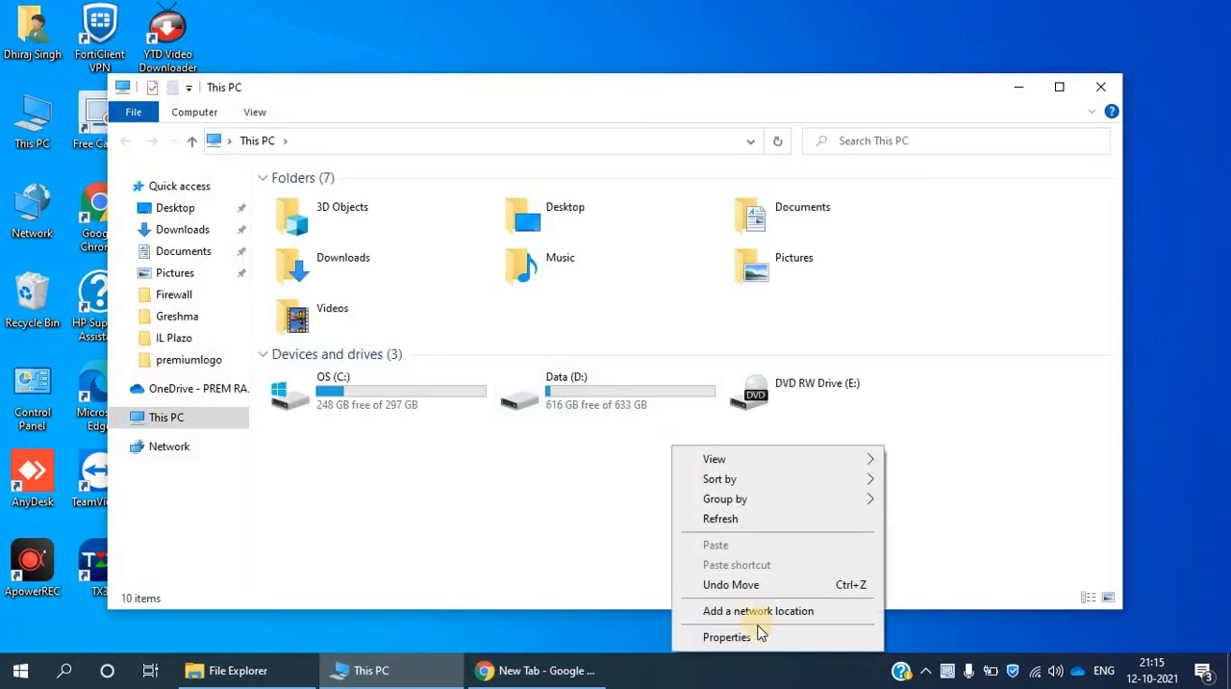
click(599, 391)
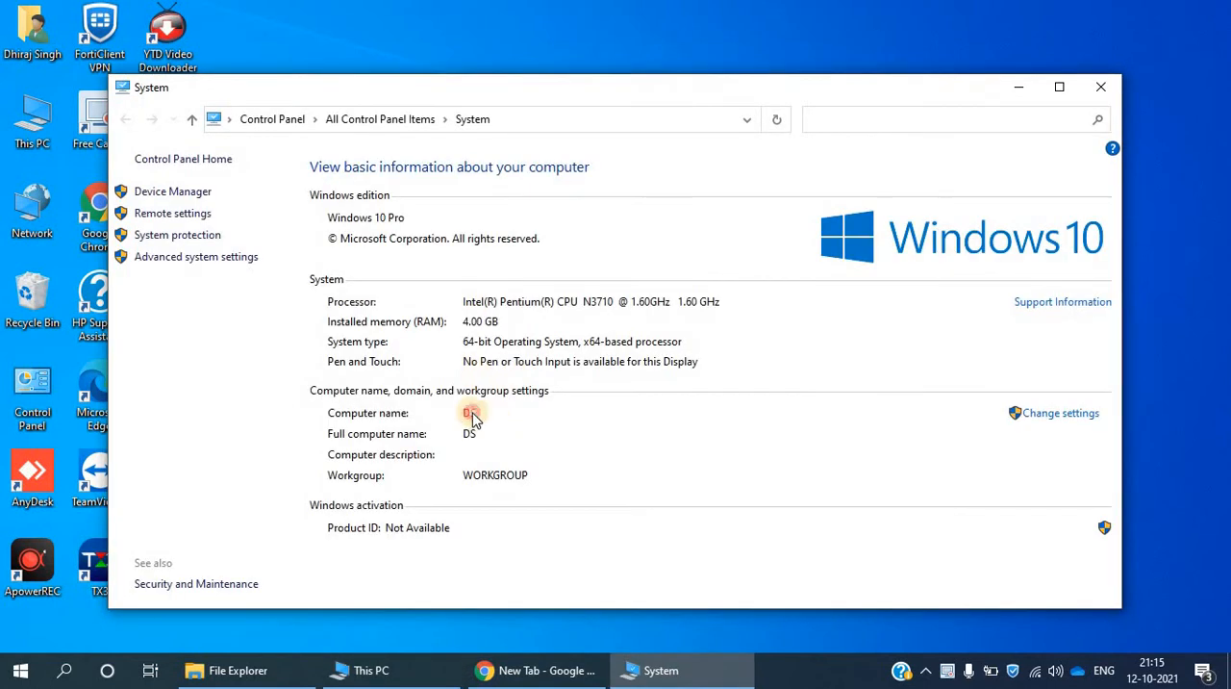
double_click(21, 219)
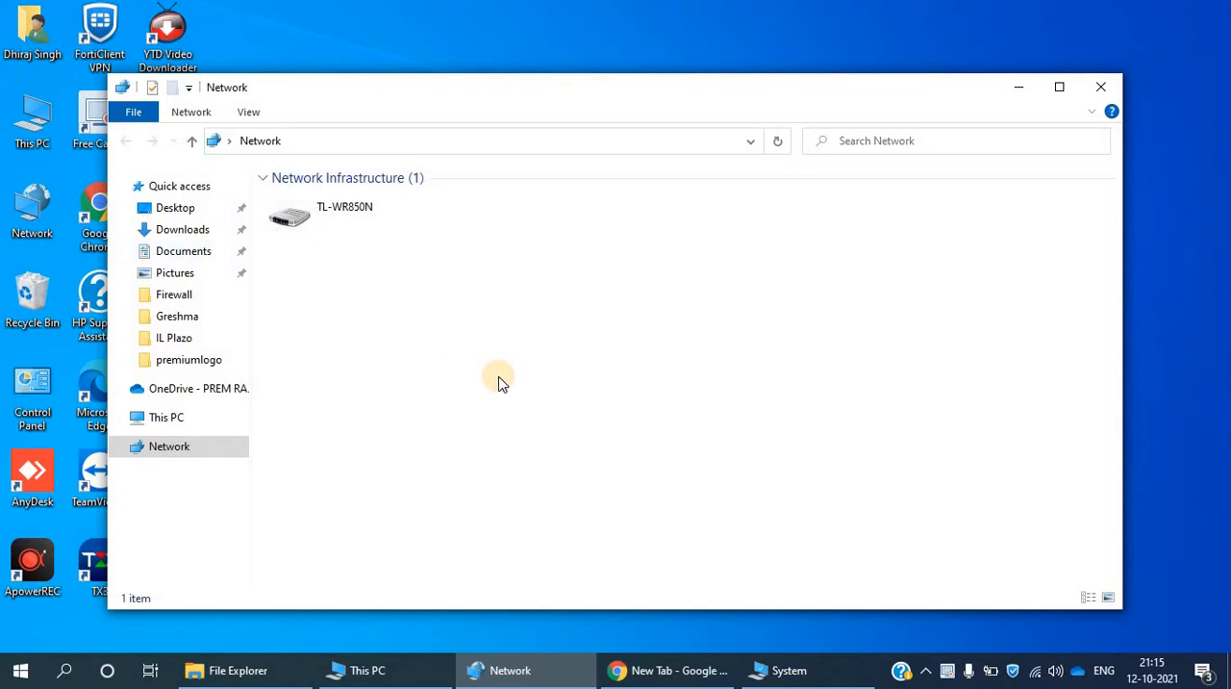
- Open the network path \\DS through Run to view its shared folders, and close the open windows
key(super+r)
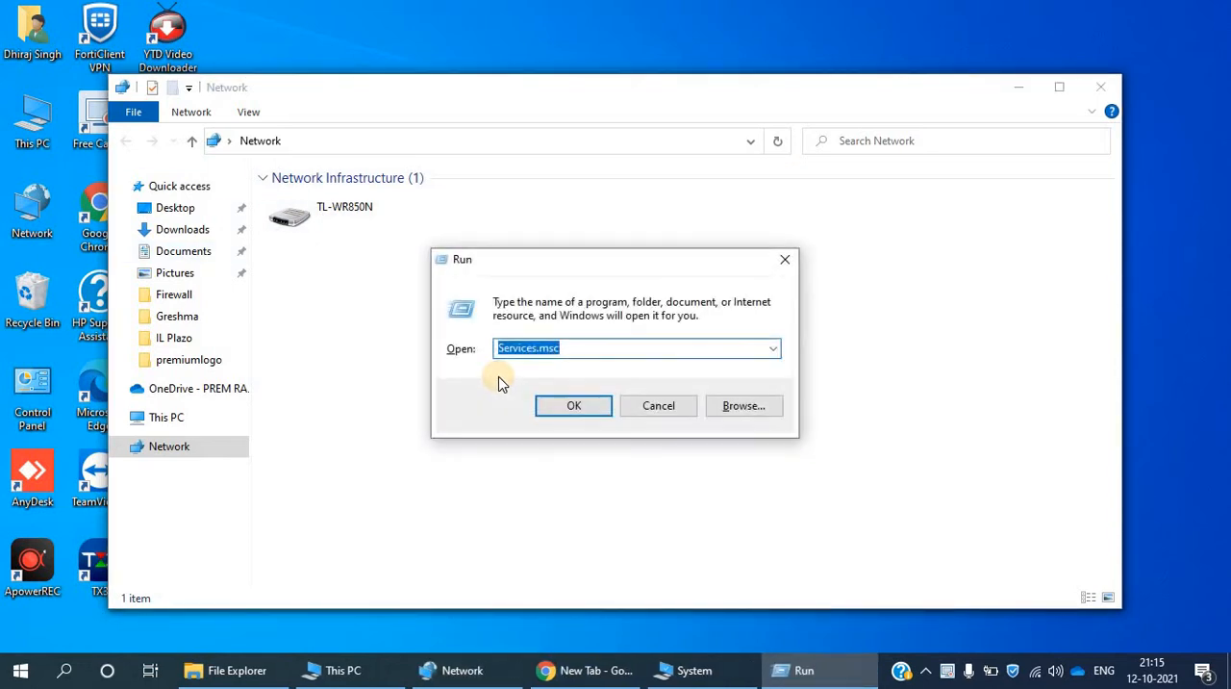
text(\\)
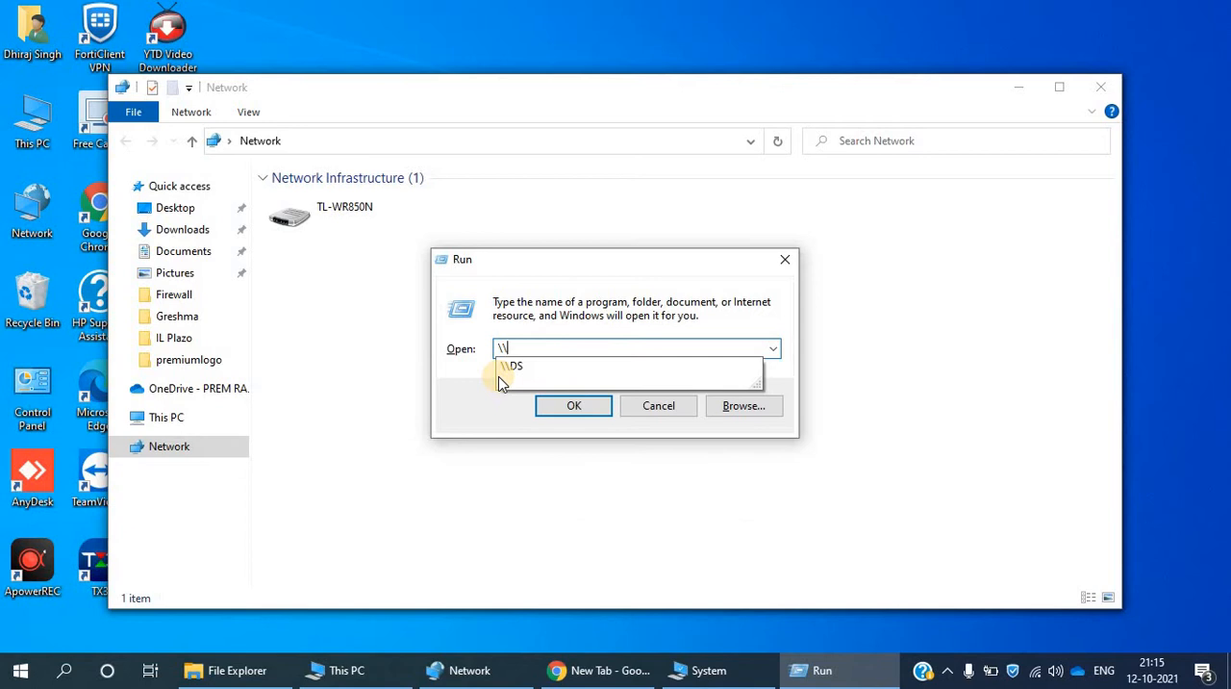
text(DS)
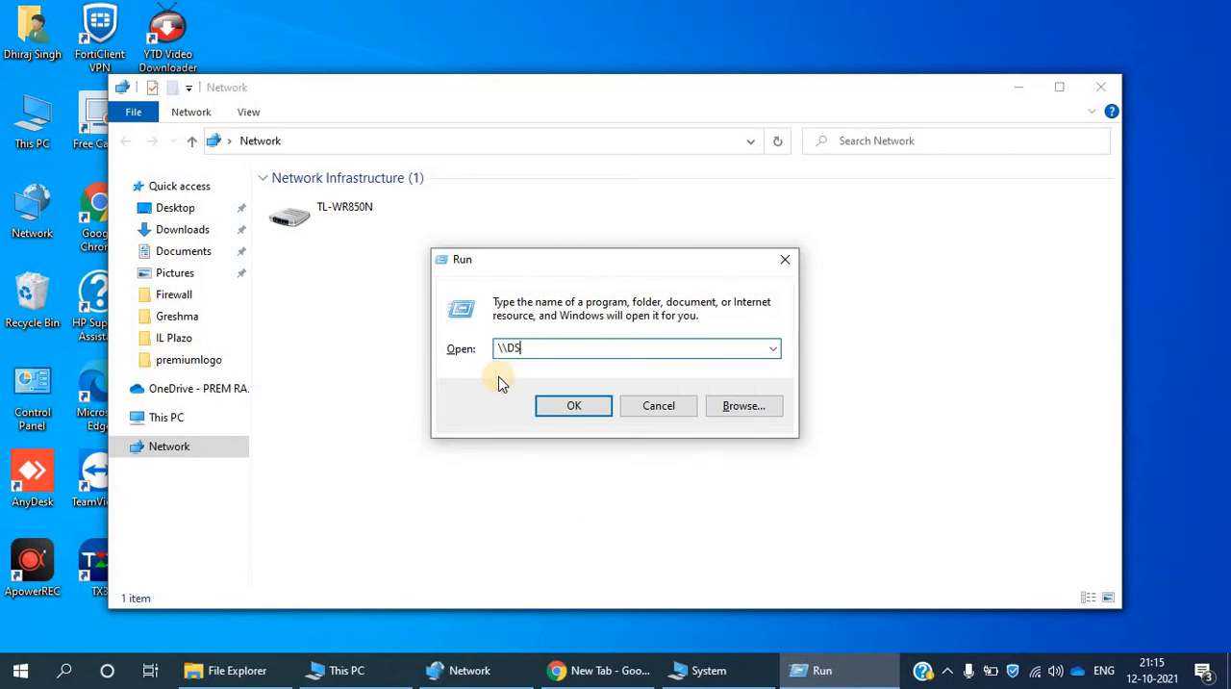
key(Return)
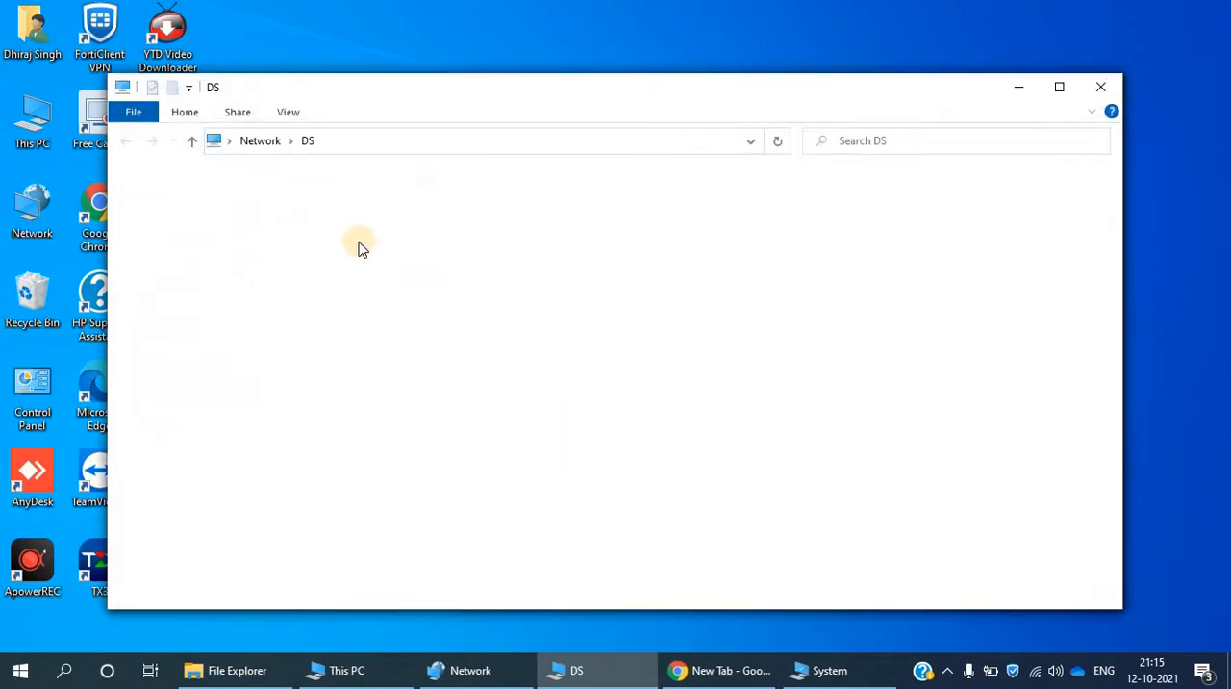
click(324, 197)
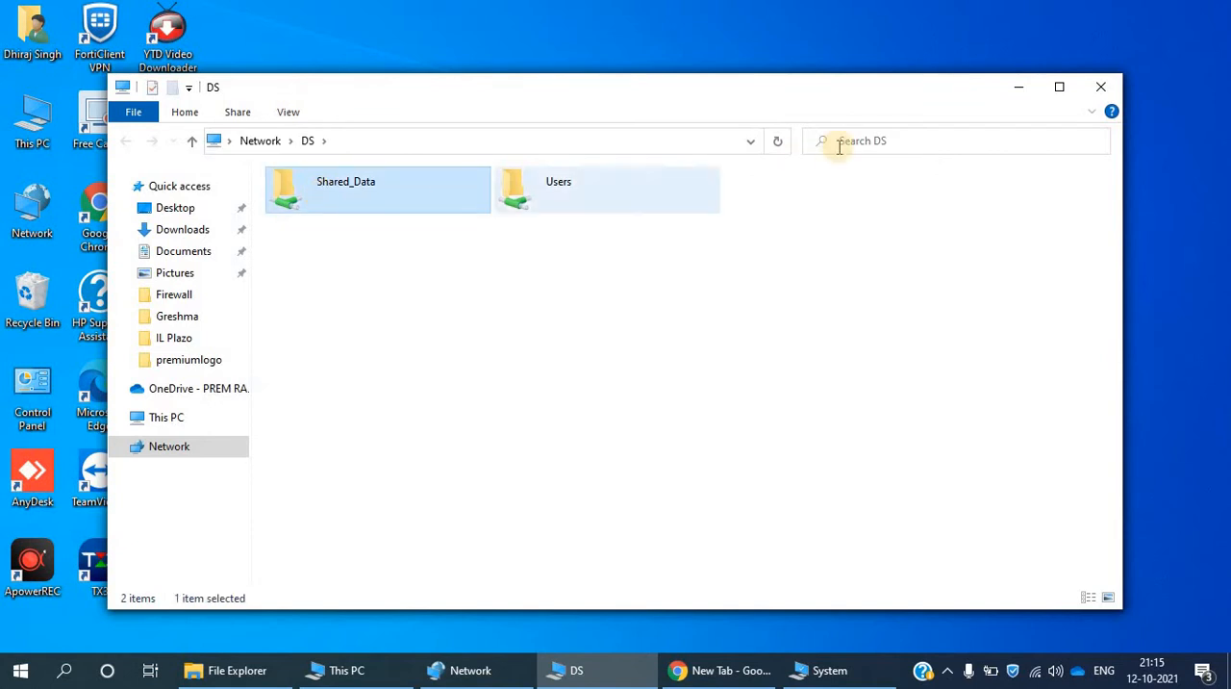
click(1096, 88)
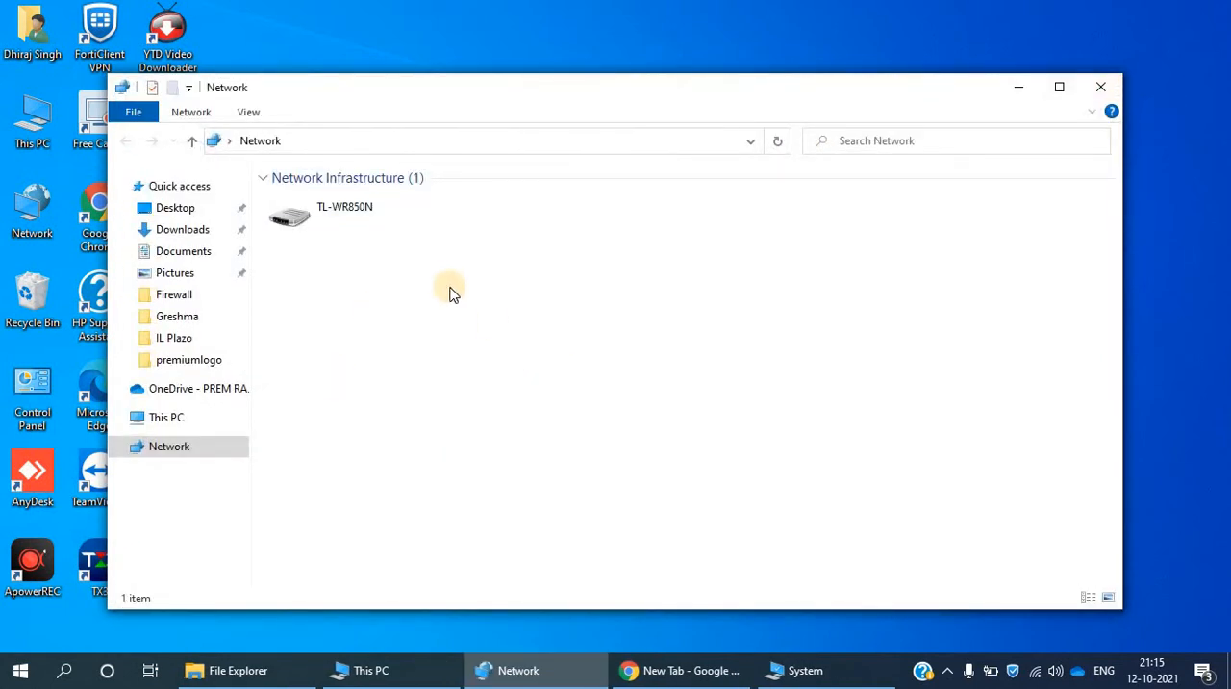
click(1105, 87)
click(1105, 88)
click(1105, 88)
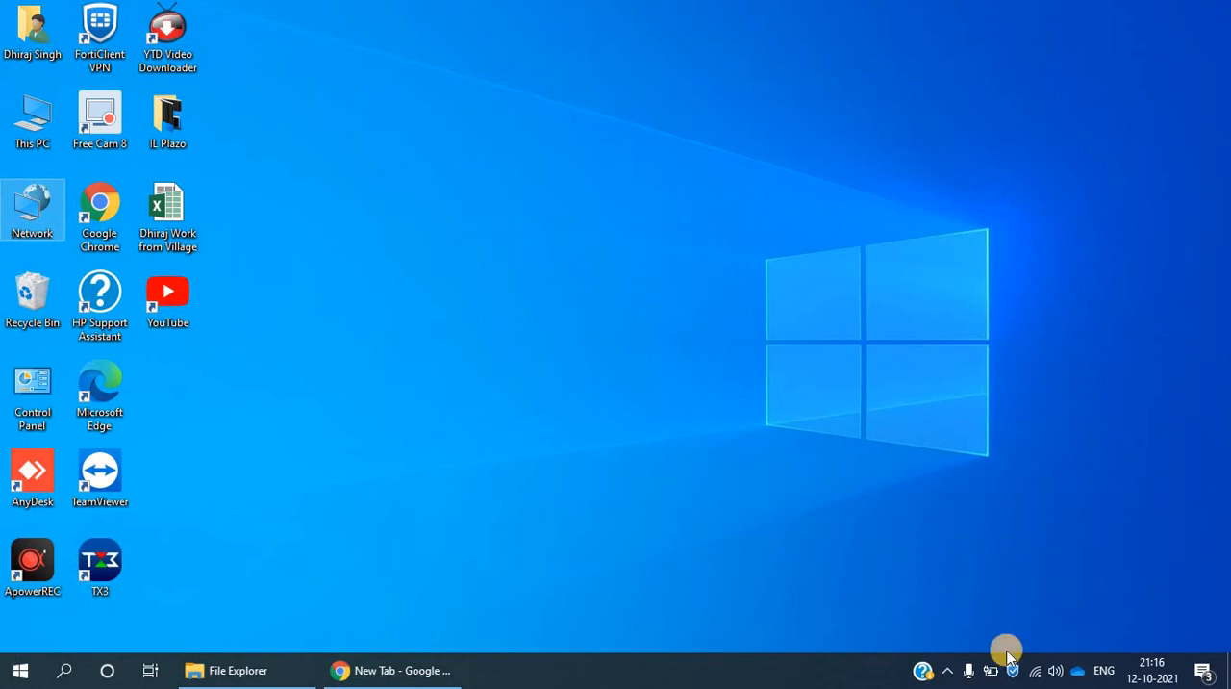
- Open the advanced sharing settings of the Network and Sharing Center from the Ethernet page of the network settings
right_click(1032, 673)
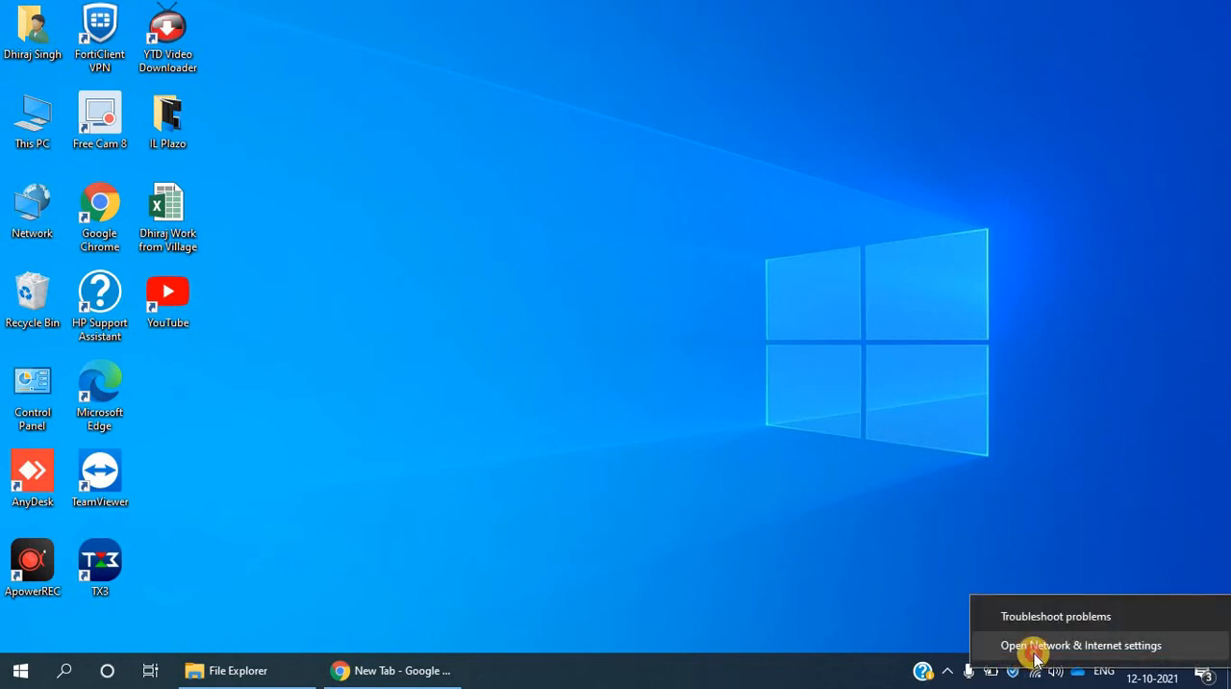
click(1027, 647)
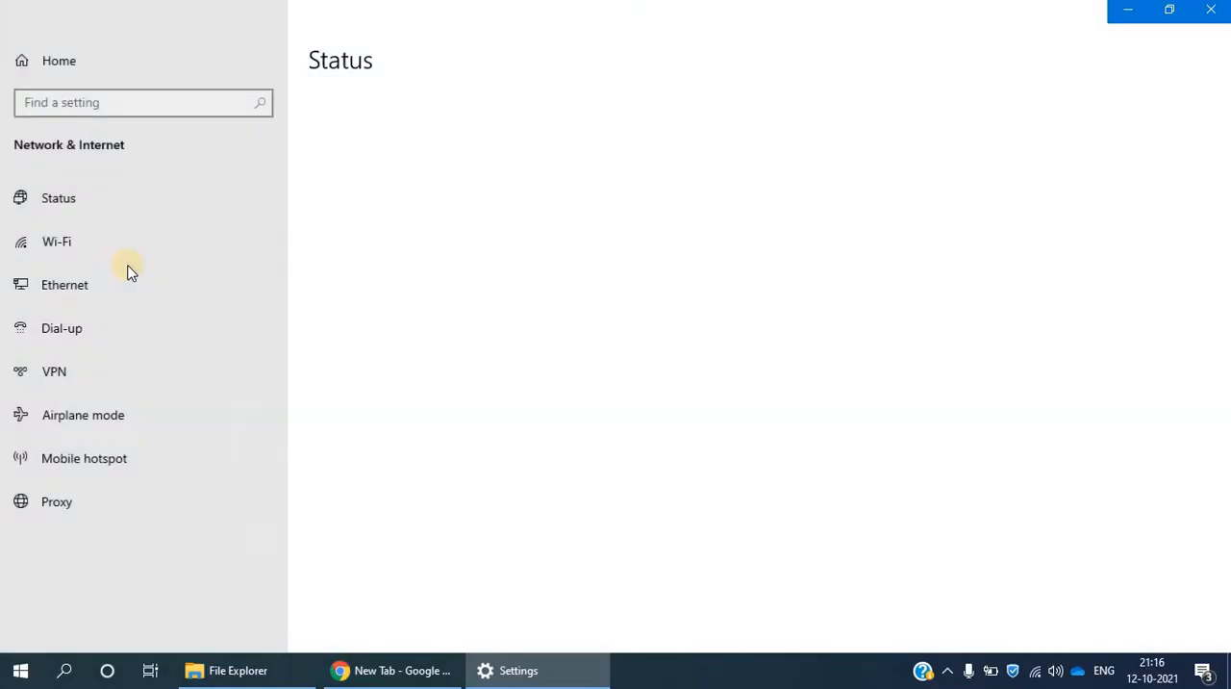
click(86, 283)
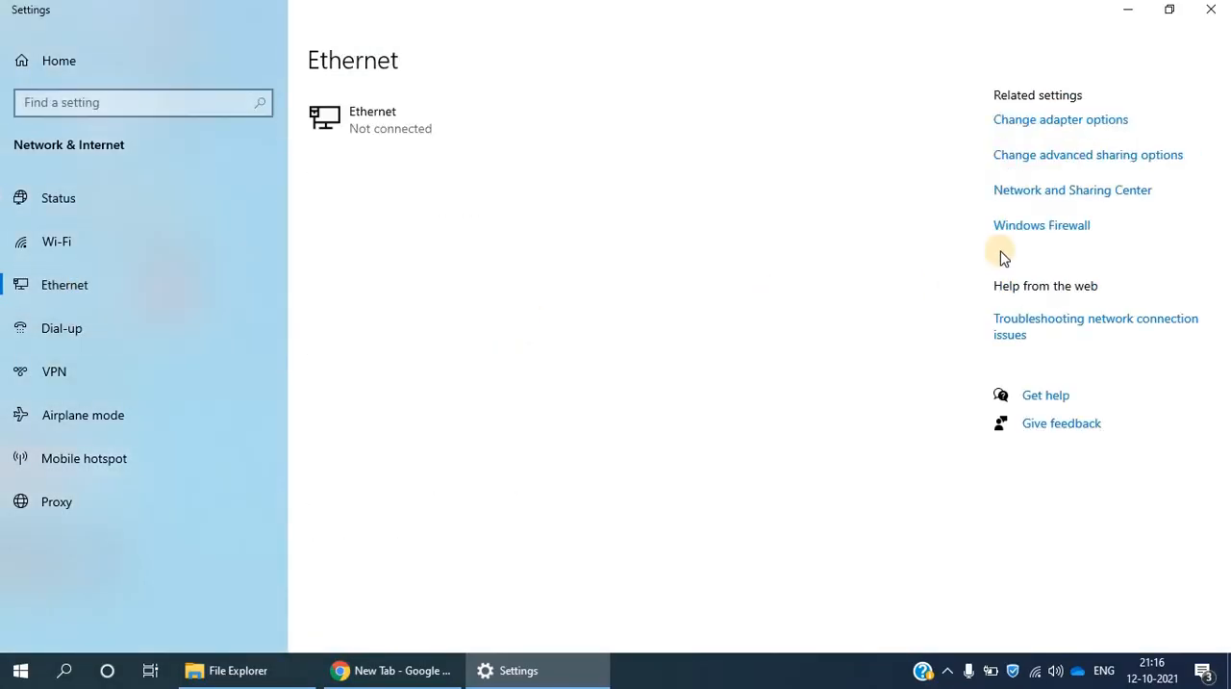
click(1055, 200)
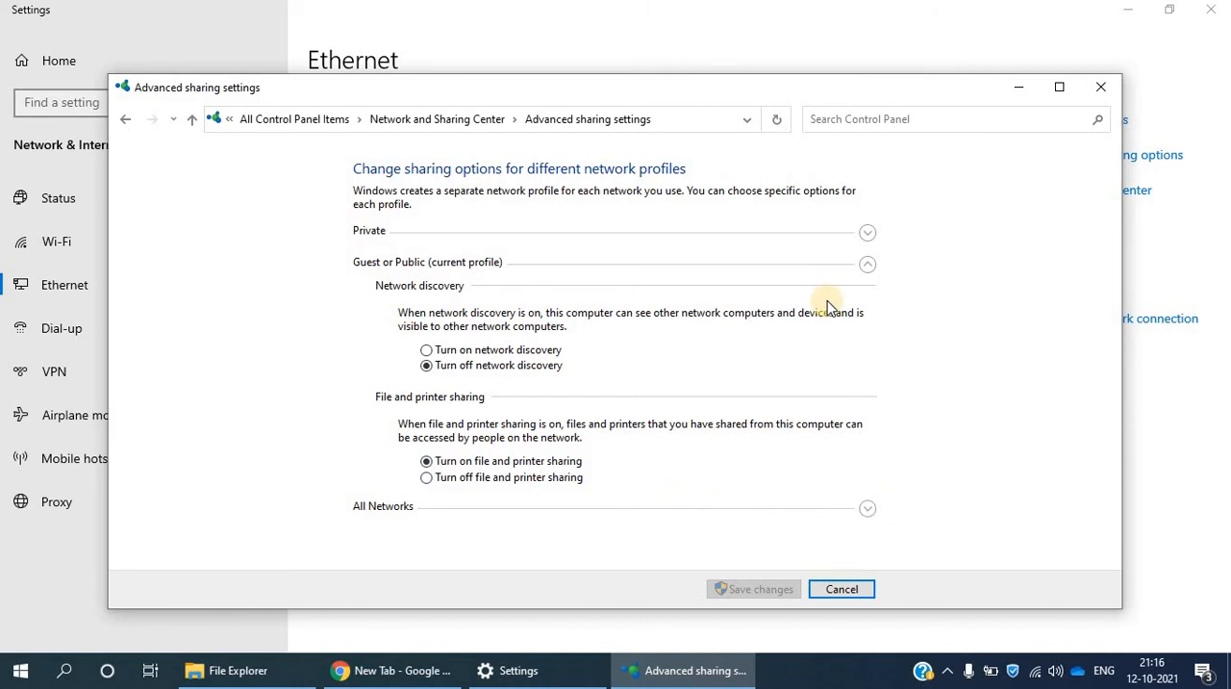
- Turn on network discovery for the Private profile, save the changes, and close the network settings windows
click(858, 240)
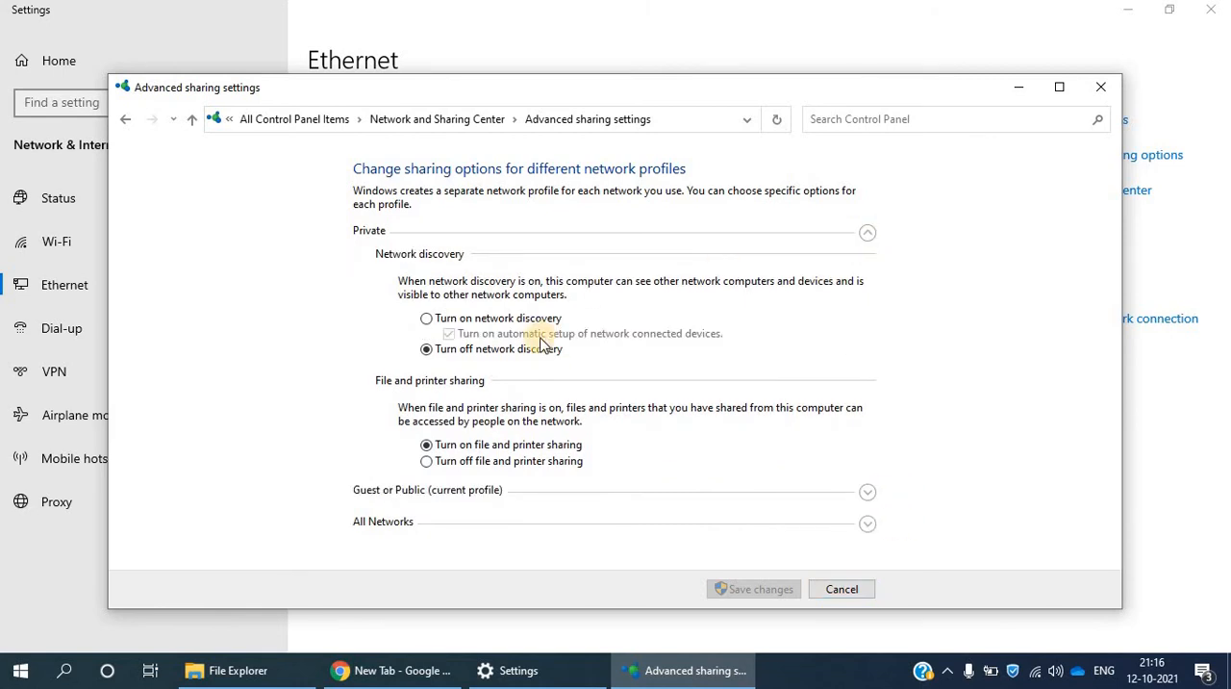
click(449, 320)
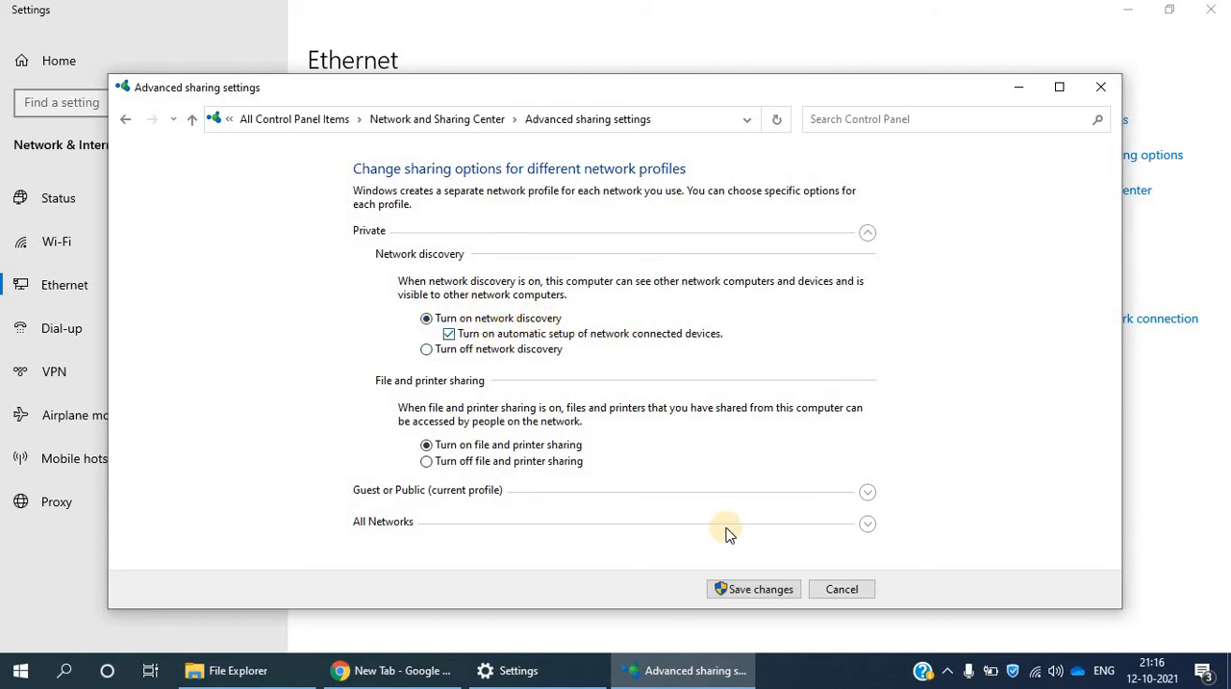
click(752, 590)
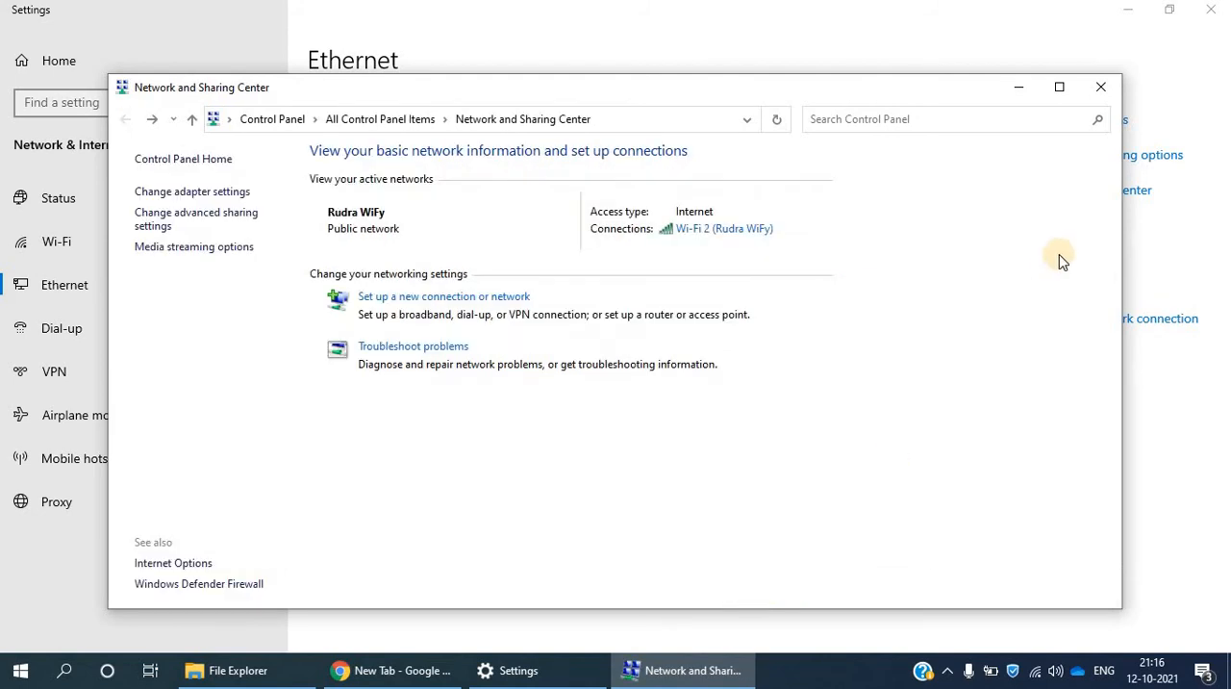
click(1101, 87)
click(1211, 10)
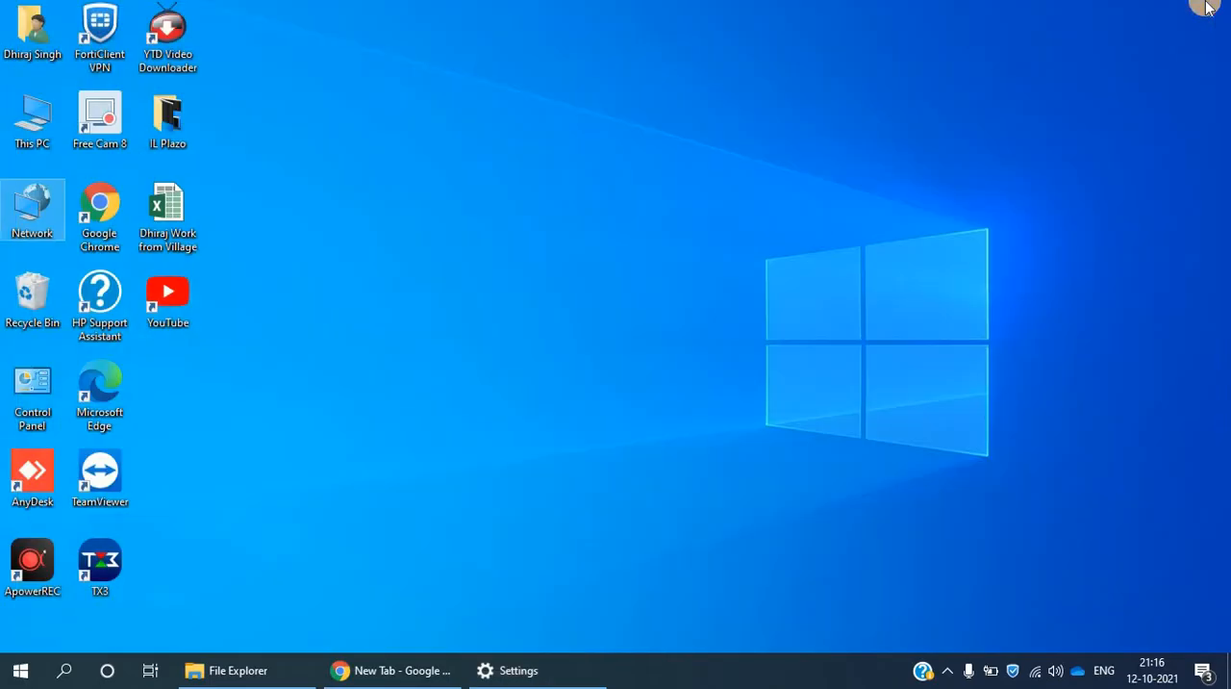
click(752, 220)
key(super+r)
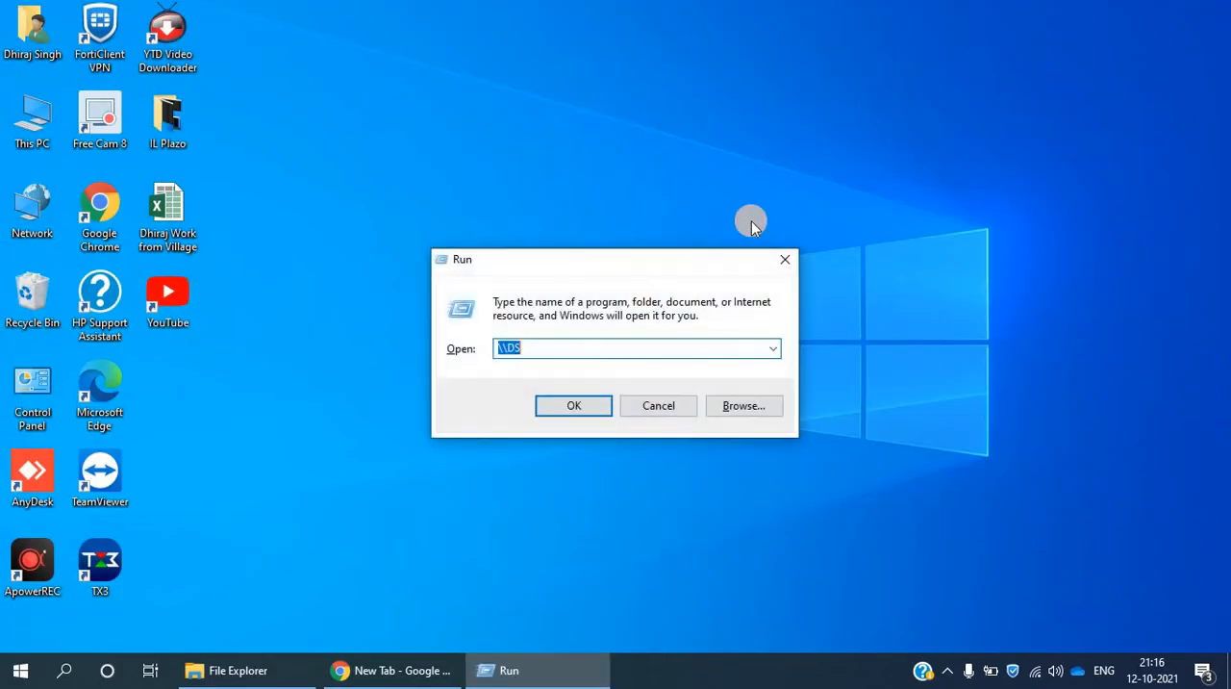
click(659, 405)
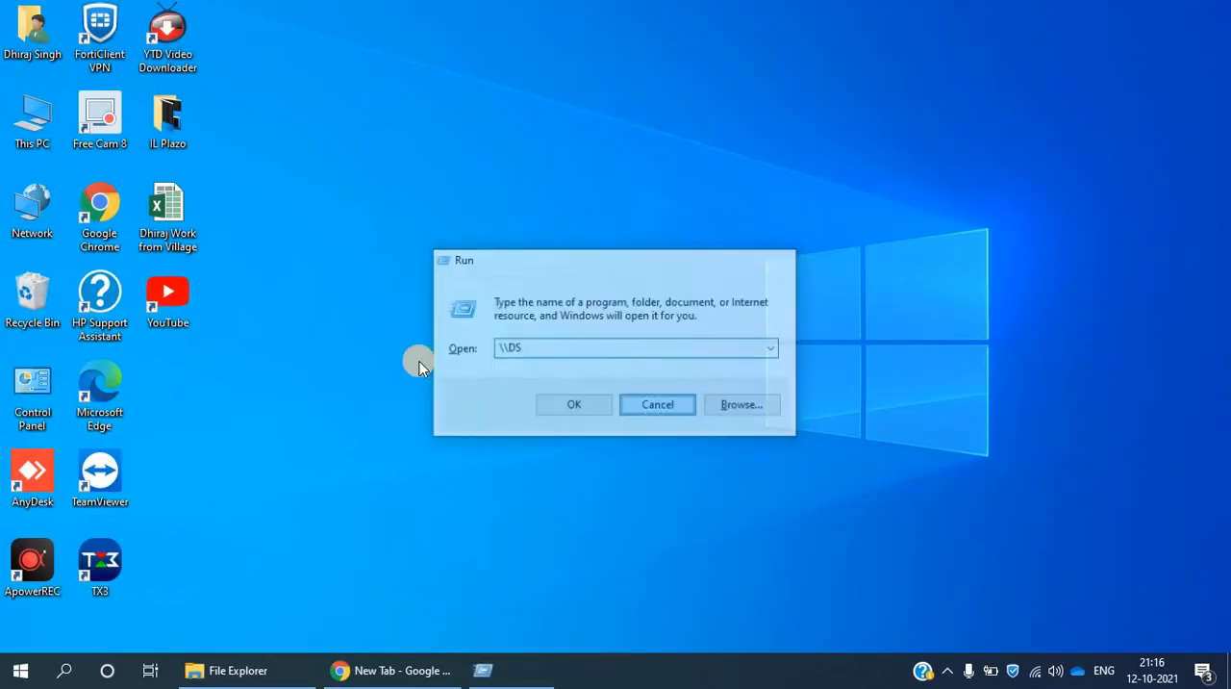
- Open the Services console from the Administrative Tools in Control Panel and maximize its window
double_click(48, 383)
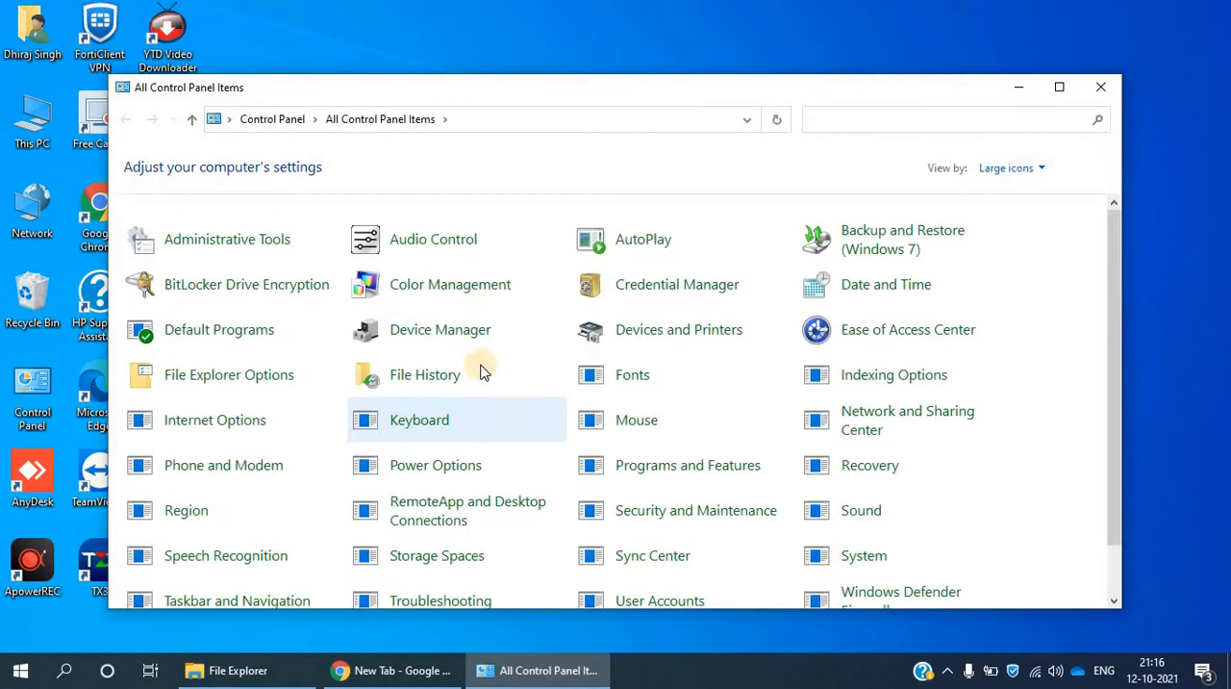
click(237, 244)
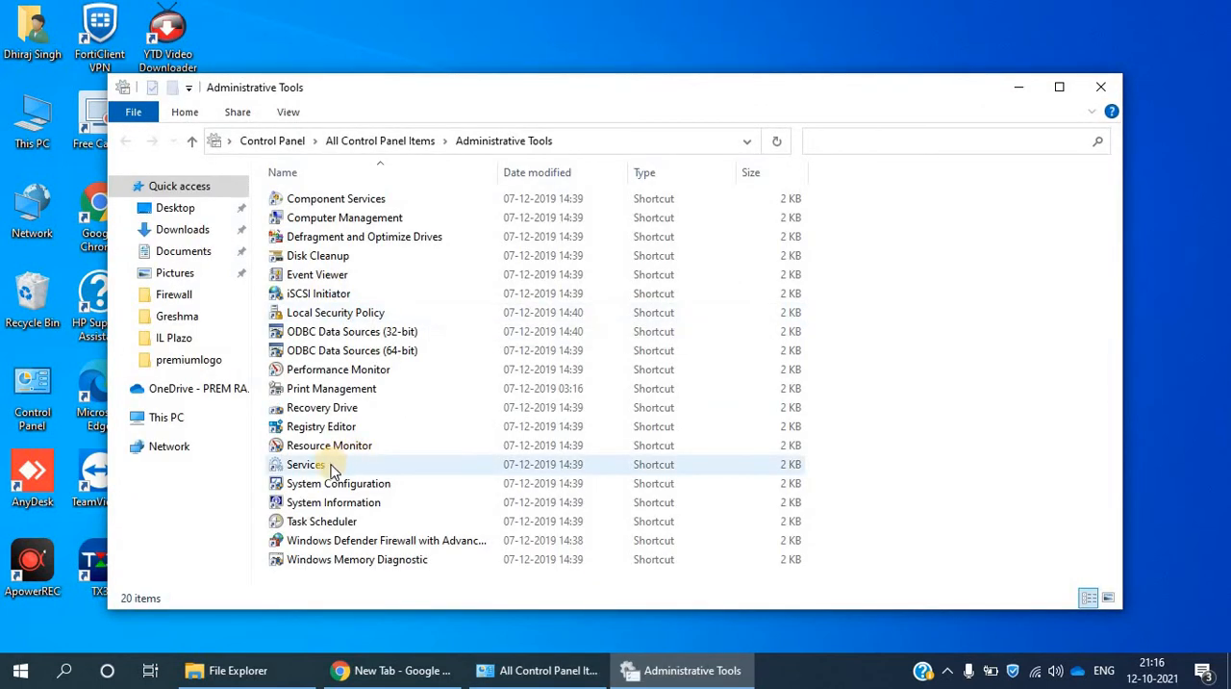
click(330, 467)
click(306, 469)
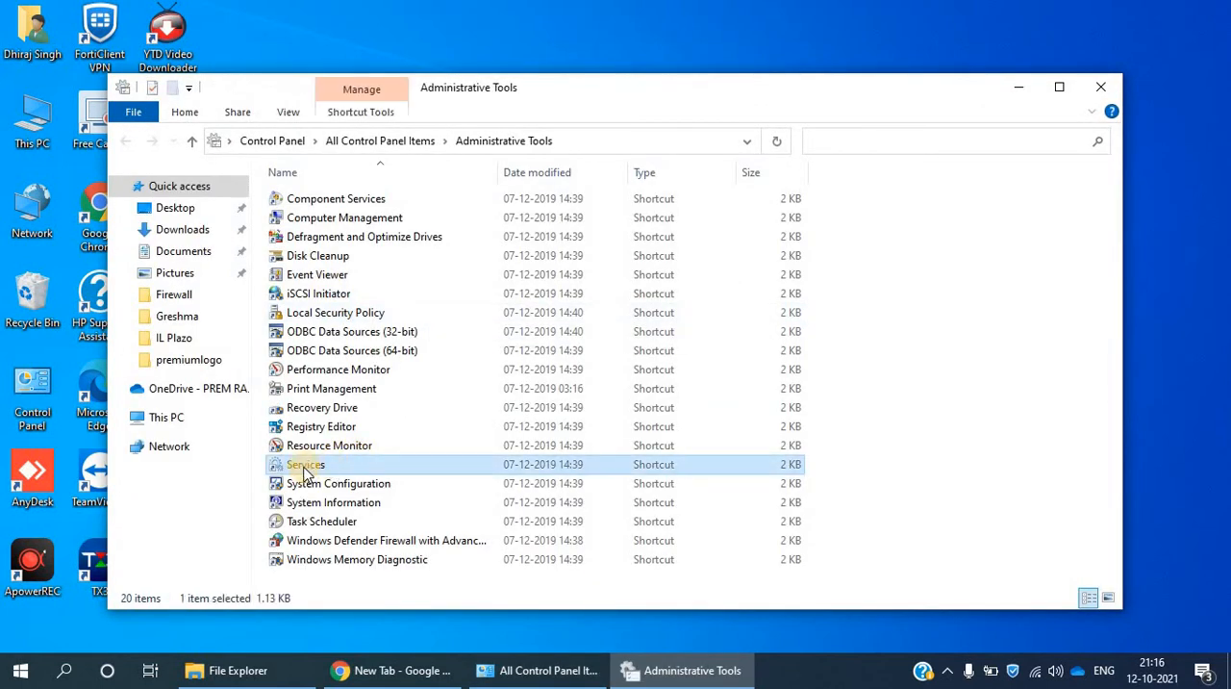
double_click(567, 472)
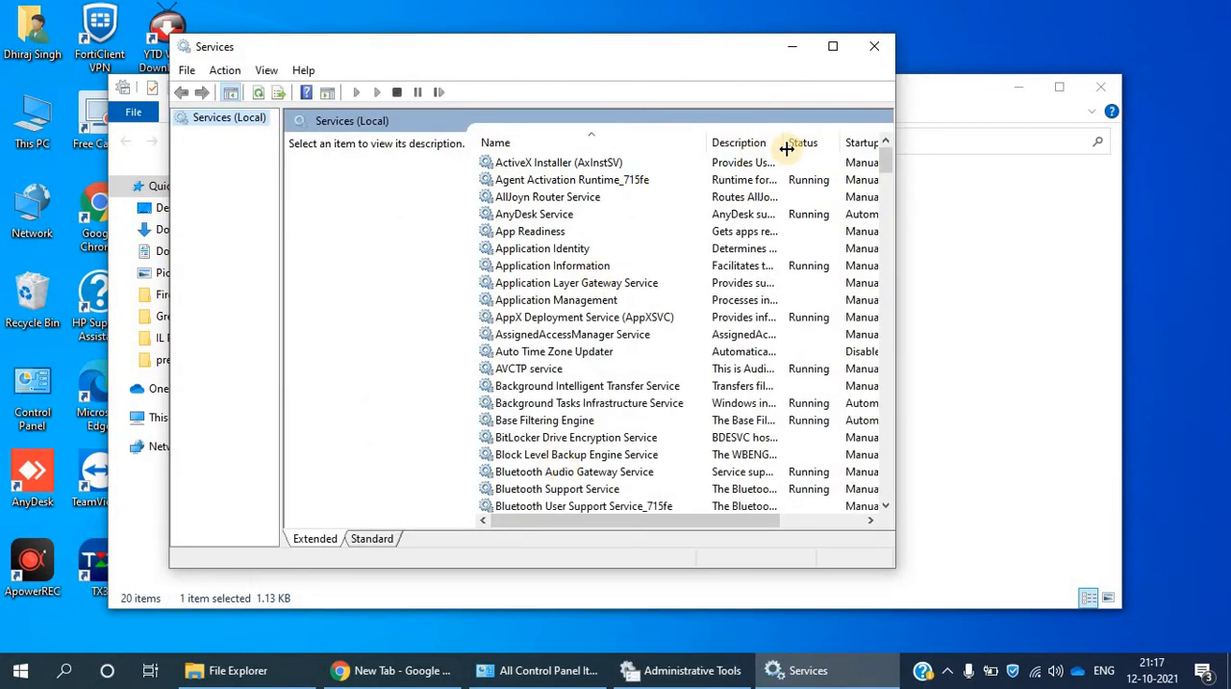
click(832, 48)
- Find the Function Discovery Provider Host service and check the startup type and status in its properties
click(398, 200)
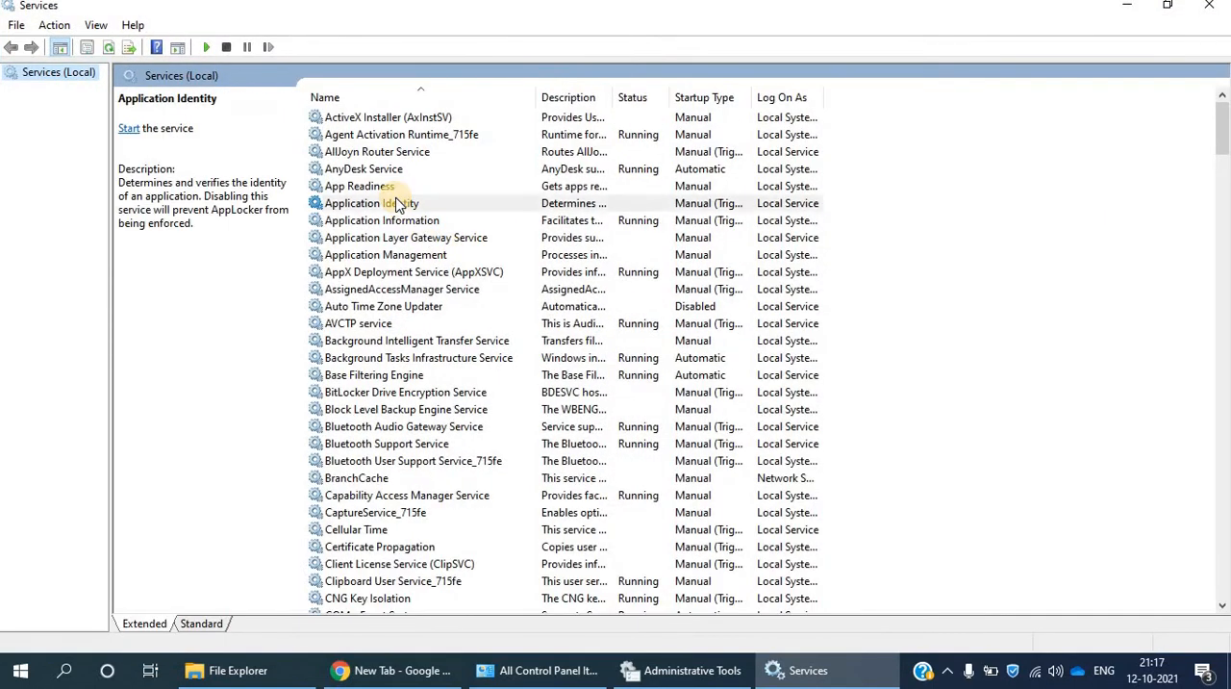
key(f)
key(Down)
key(Down)
key(Down)
key(Down)
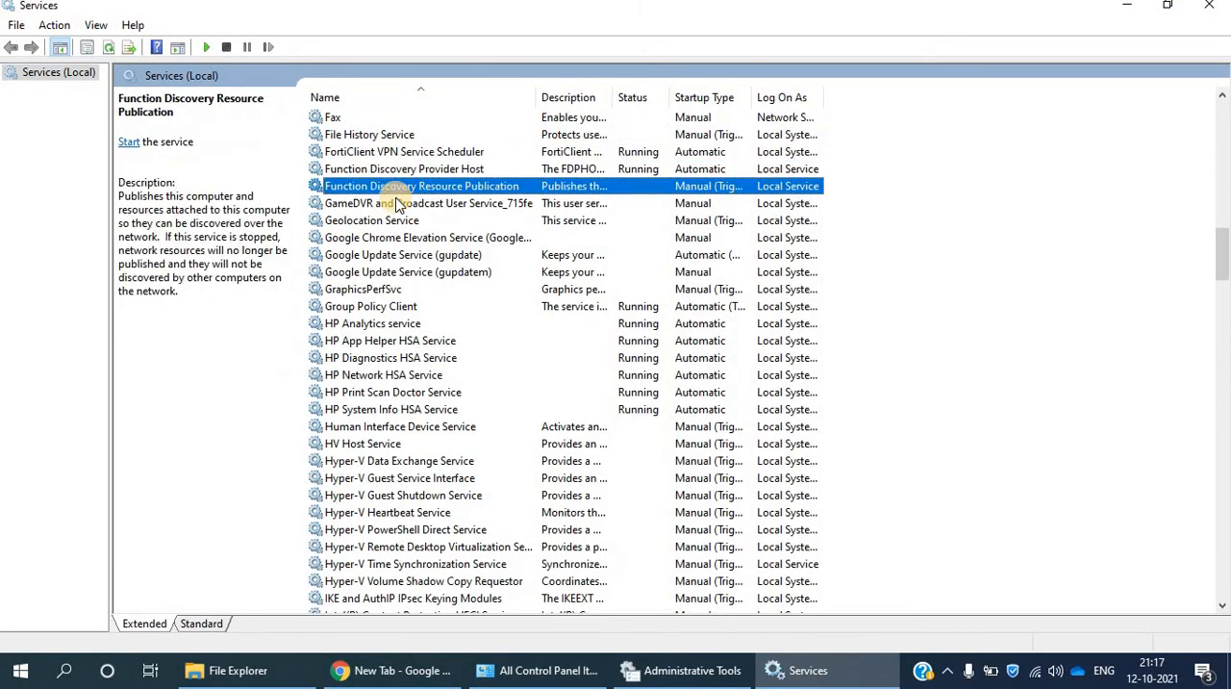
click(395, 169)
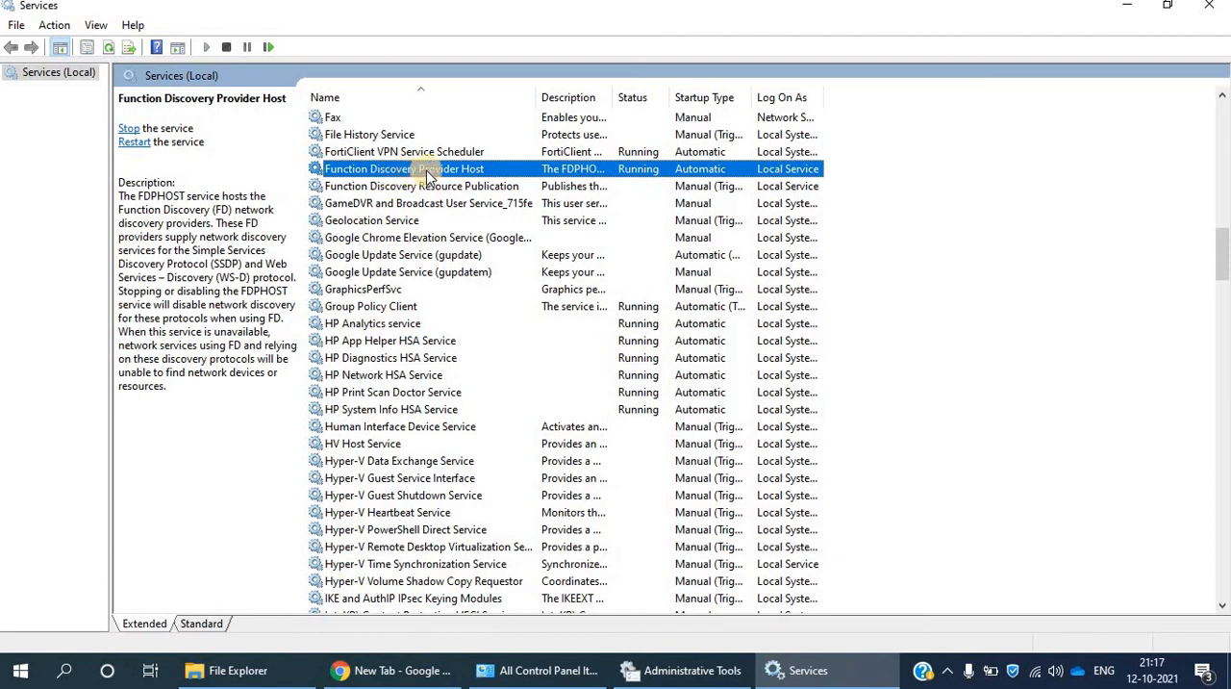
double_click(433, 171)
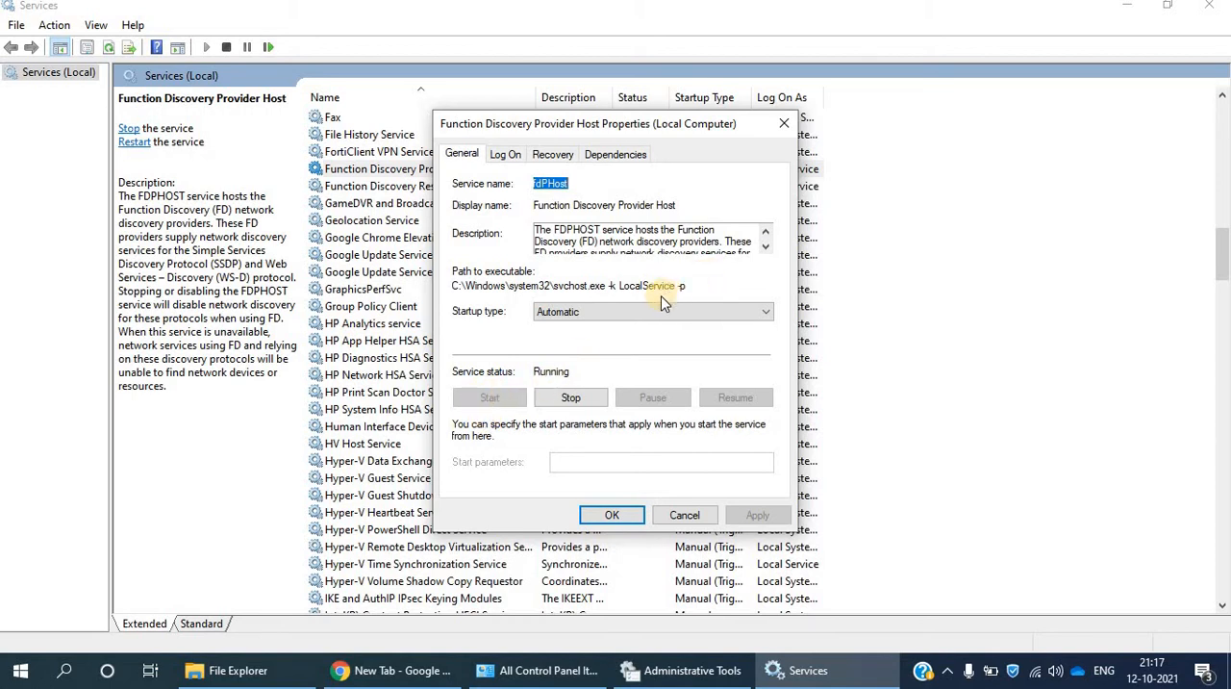
click(633, 314)
click(634, 315)
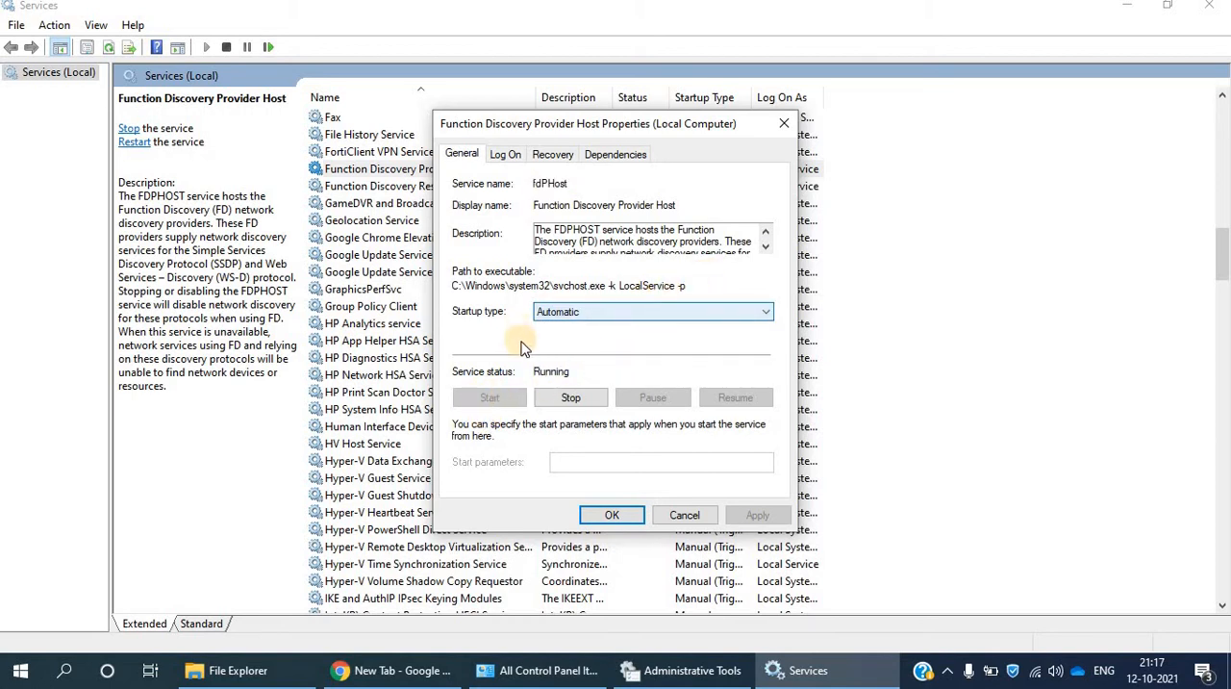
click(621, 517)
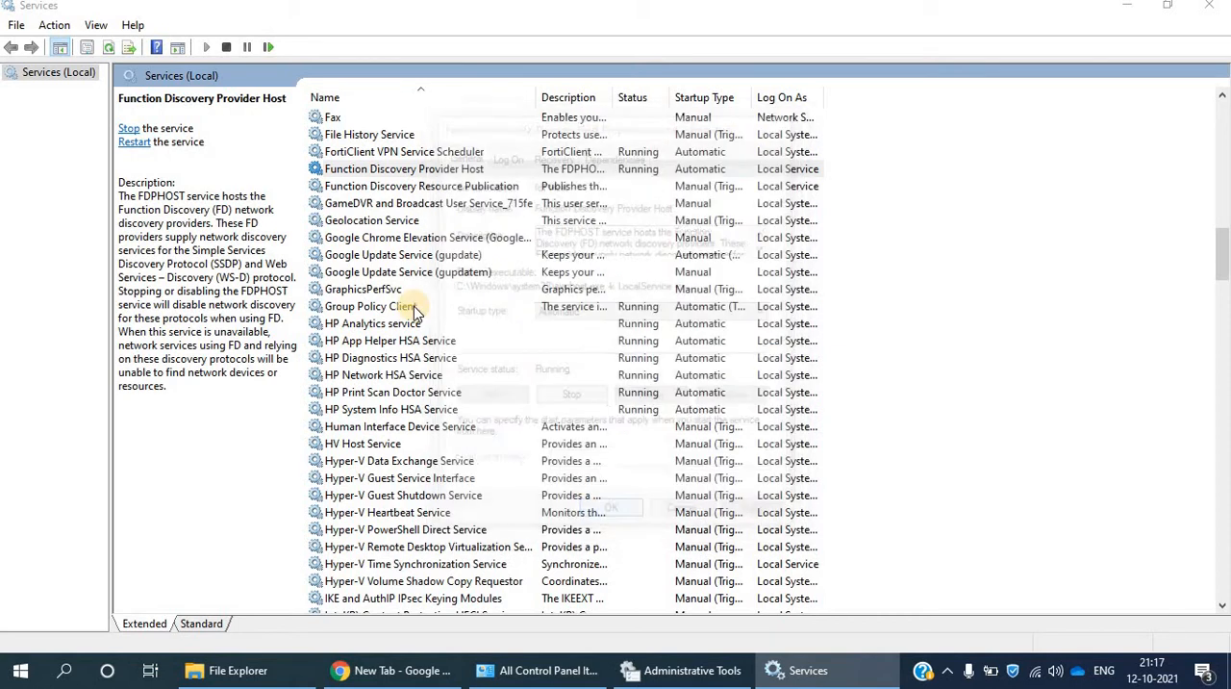
- Start the Function Discovery Resource Publication service, set its startup type to Automatic, and apply the change
double_click(392, 188)
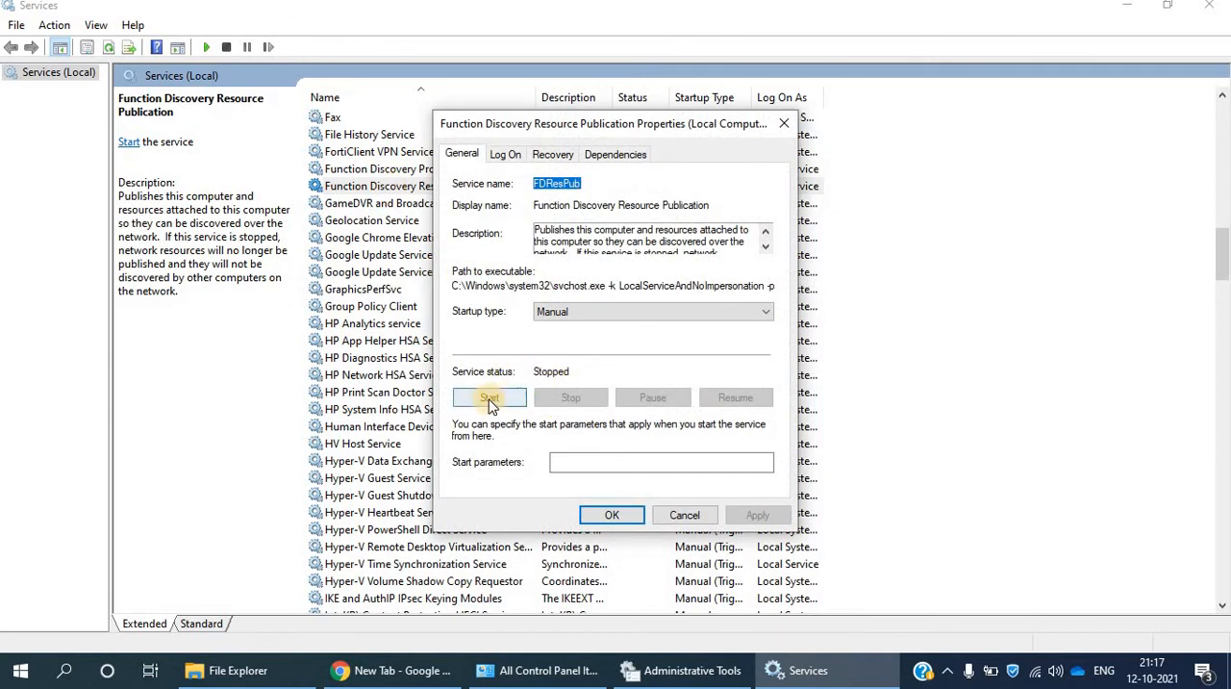
click(489, 400)
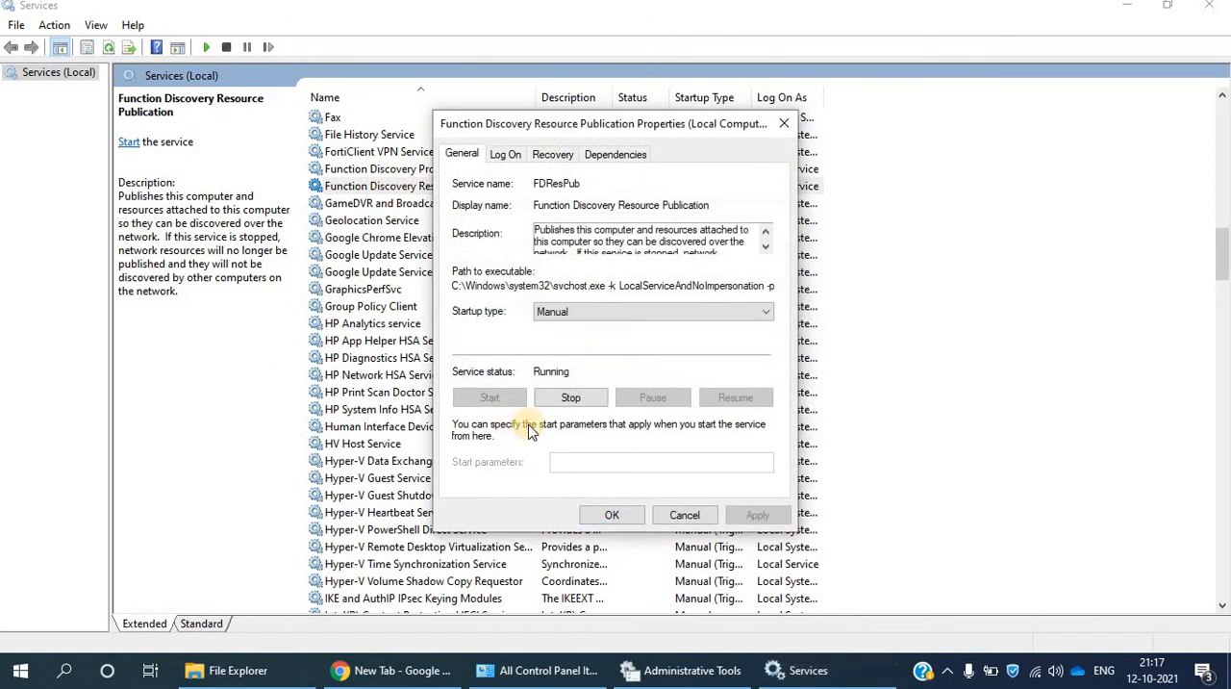
click(580, 311)
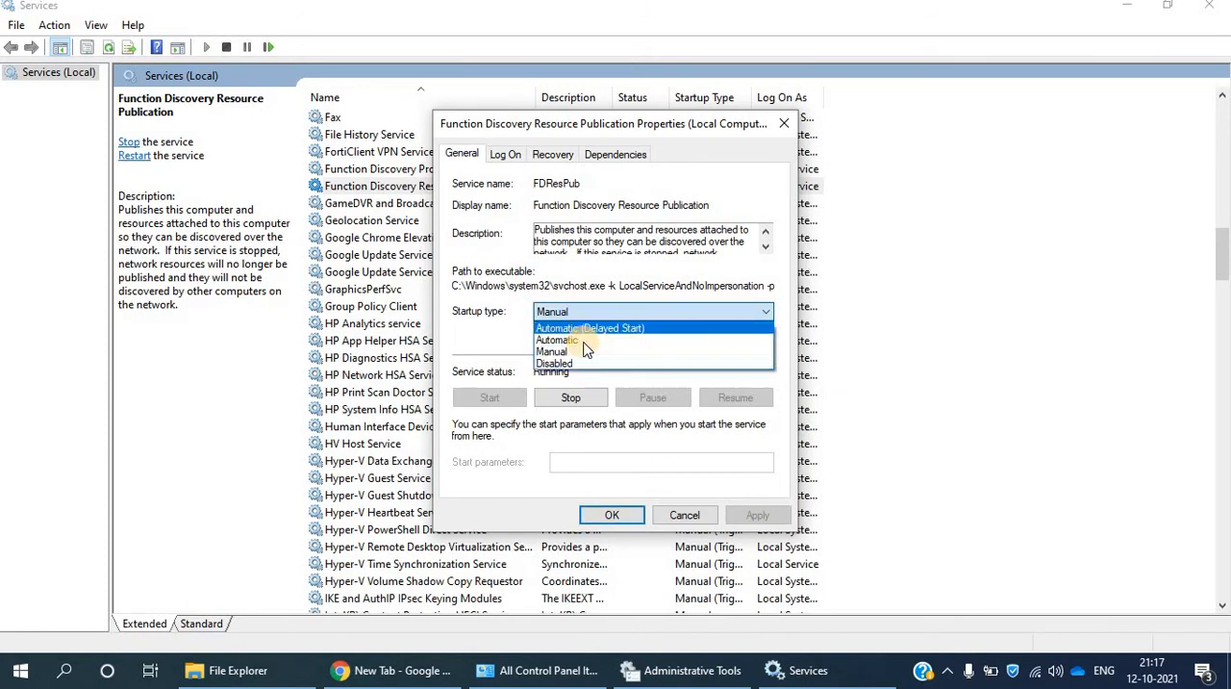
click(583, 342)
click(757, 515)
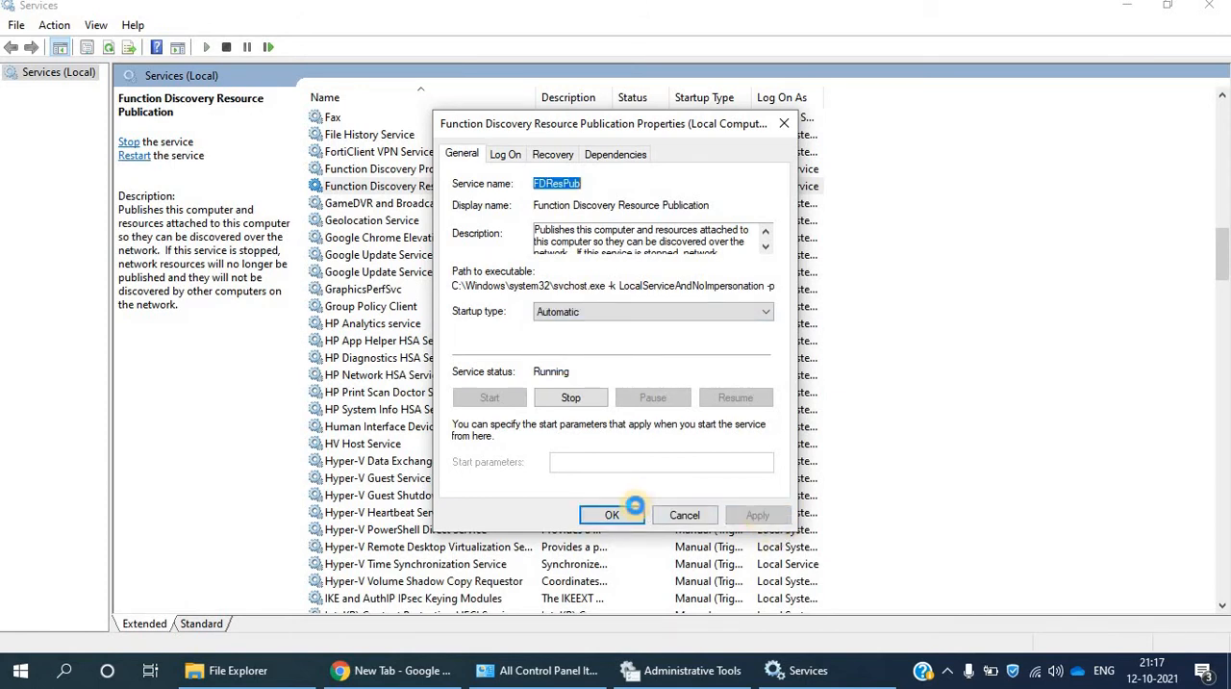
- Close the Function Discovery Resource Publication properties and set the SSDP Discovery service's startup type to Automatic
click(630, 512)
click(385, 306)
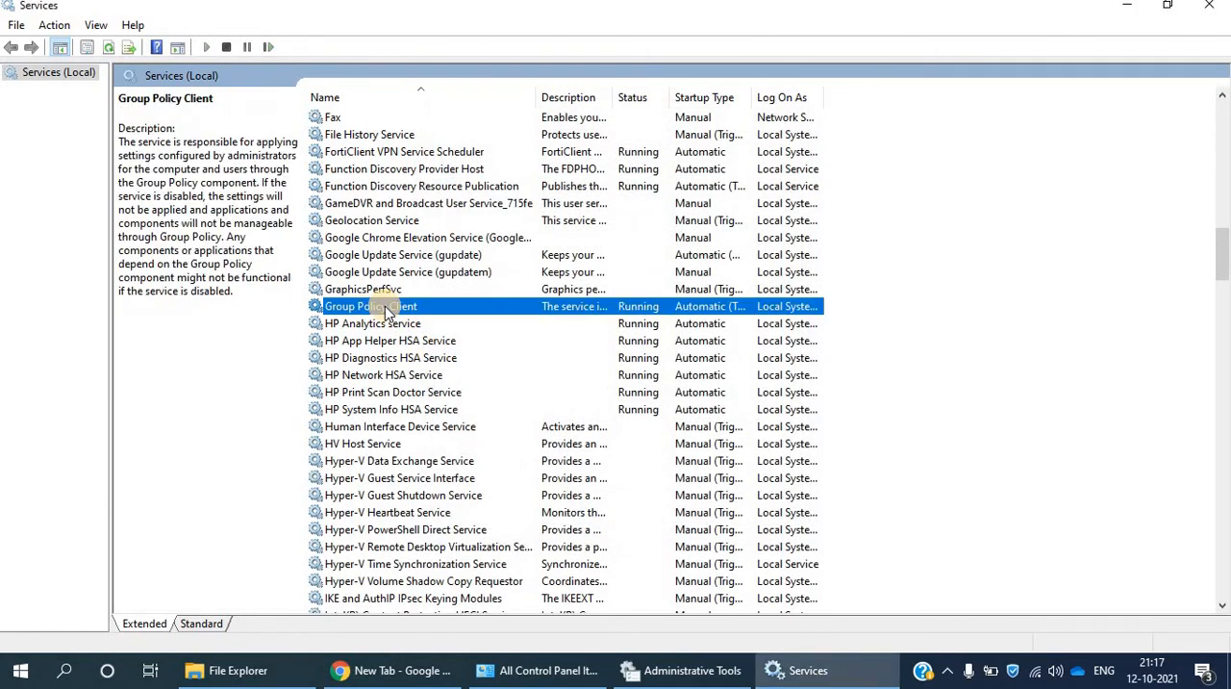
key(s)
key(Down)
key(Down)
key(Down)
key(Down)
key(Down)
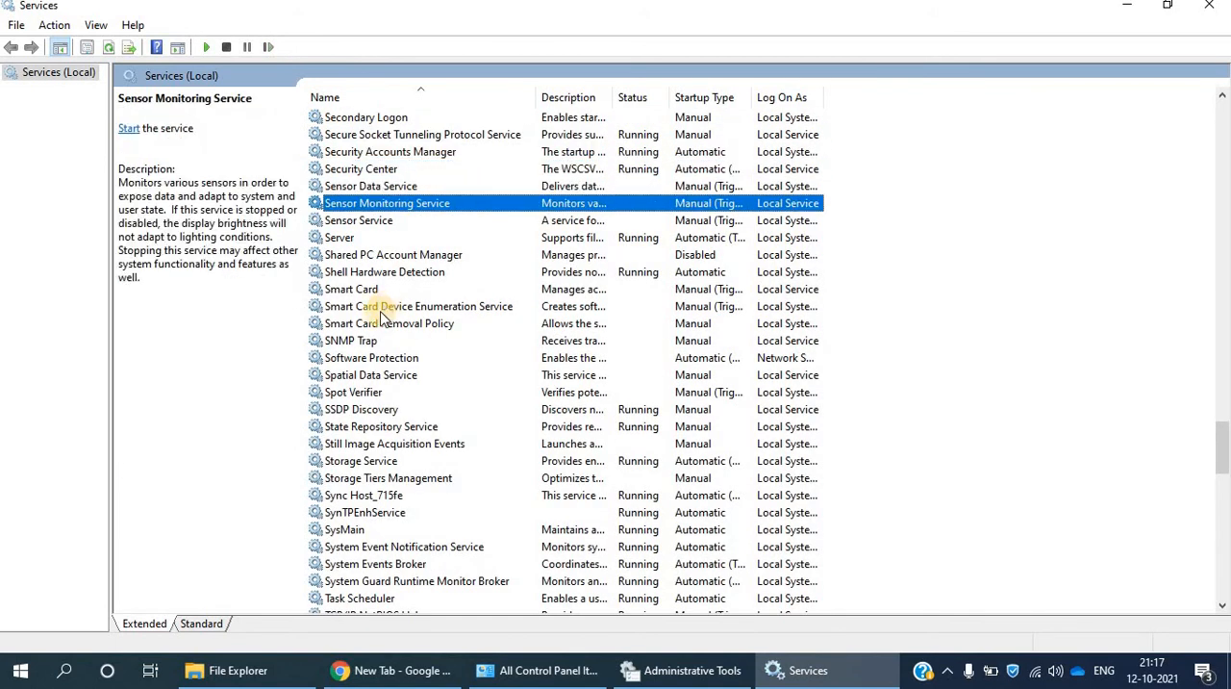
double_click(372, 409)
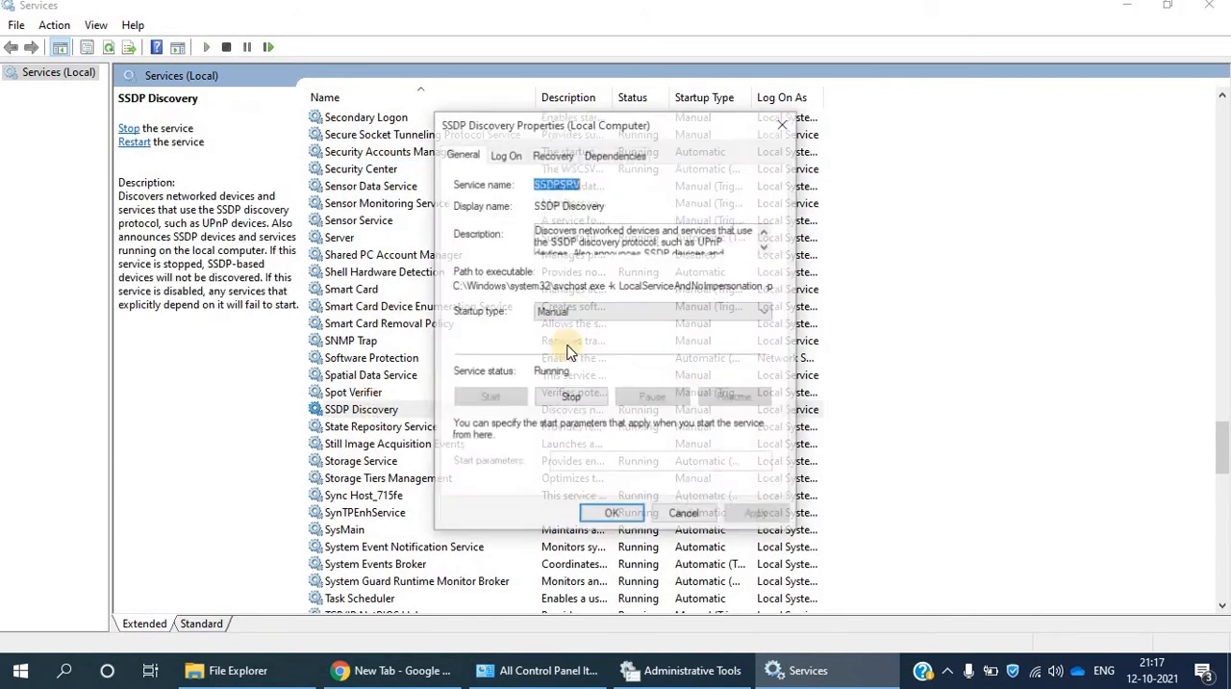
click(574, 315)
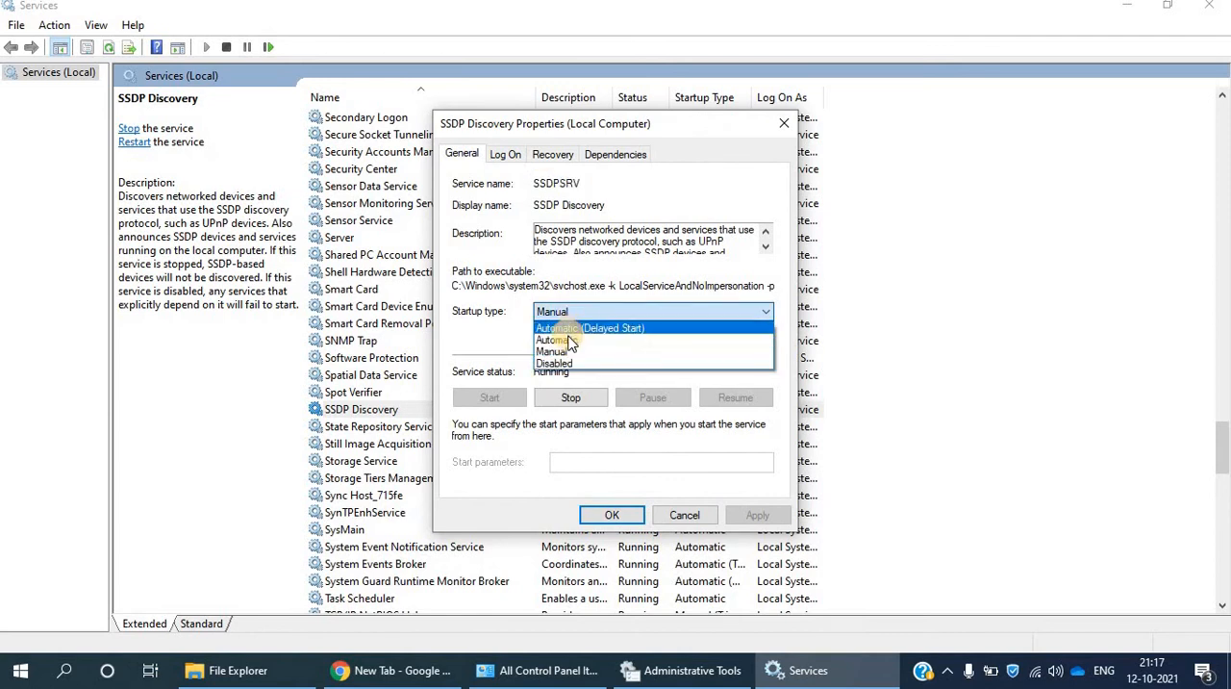
click(567, 339)
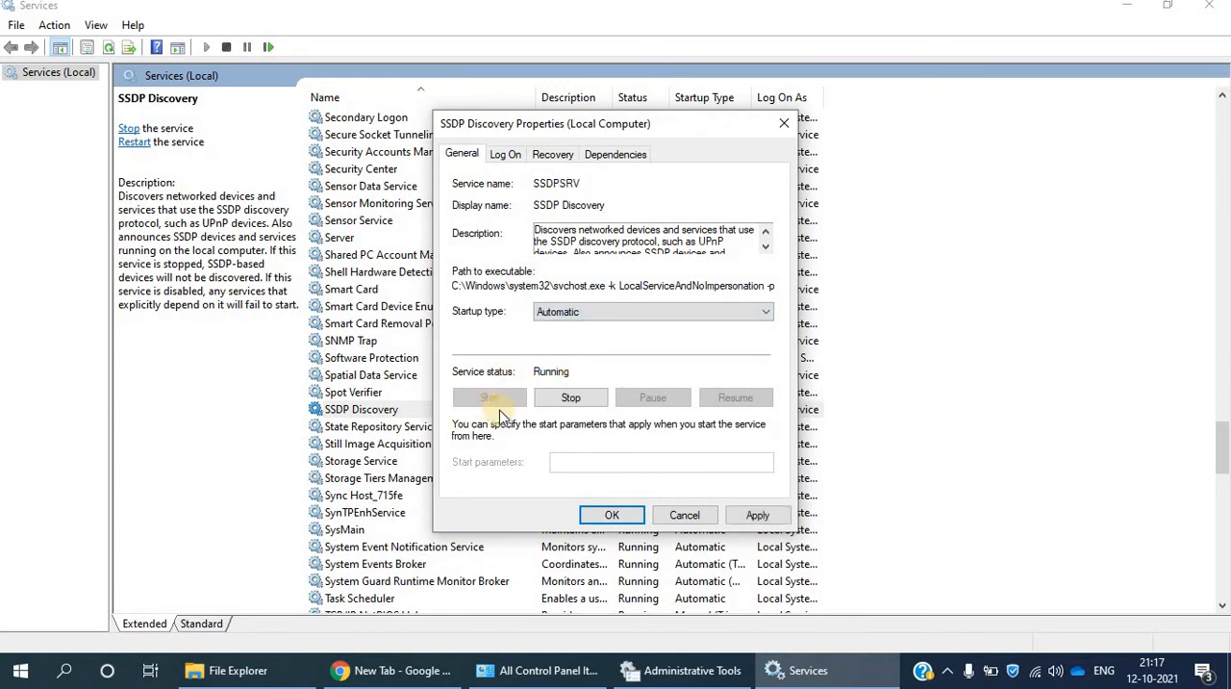
click(611, 517)
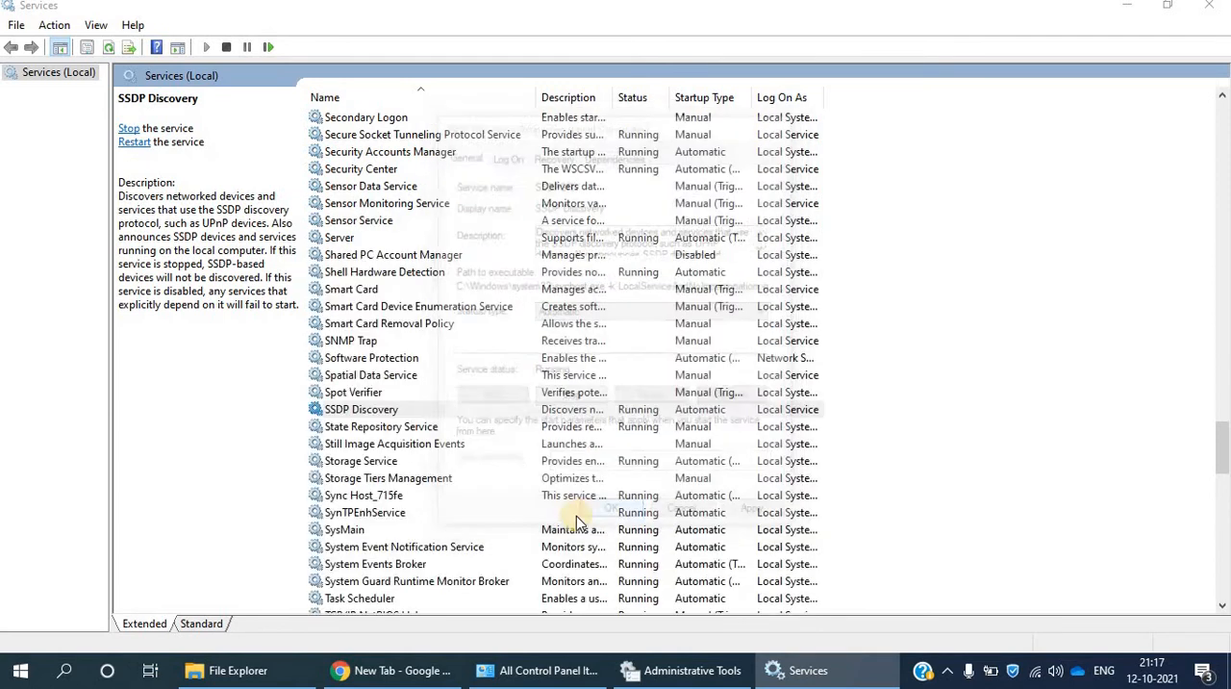
- Find the UPnP Device Host service, set its startup type to Automatic, and confirm its properties
click(423, 478)
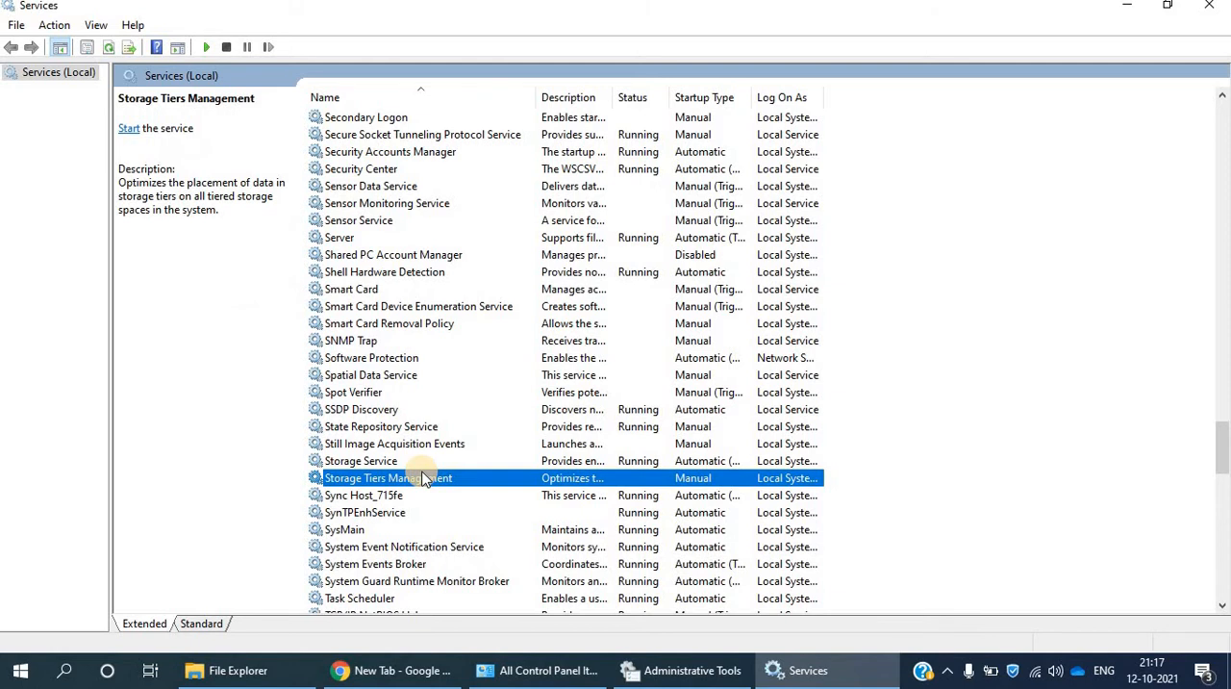
key(u)
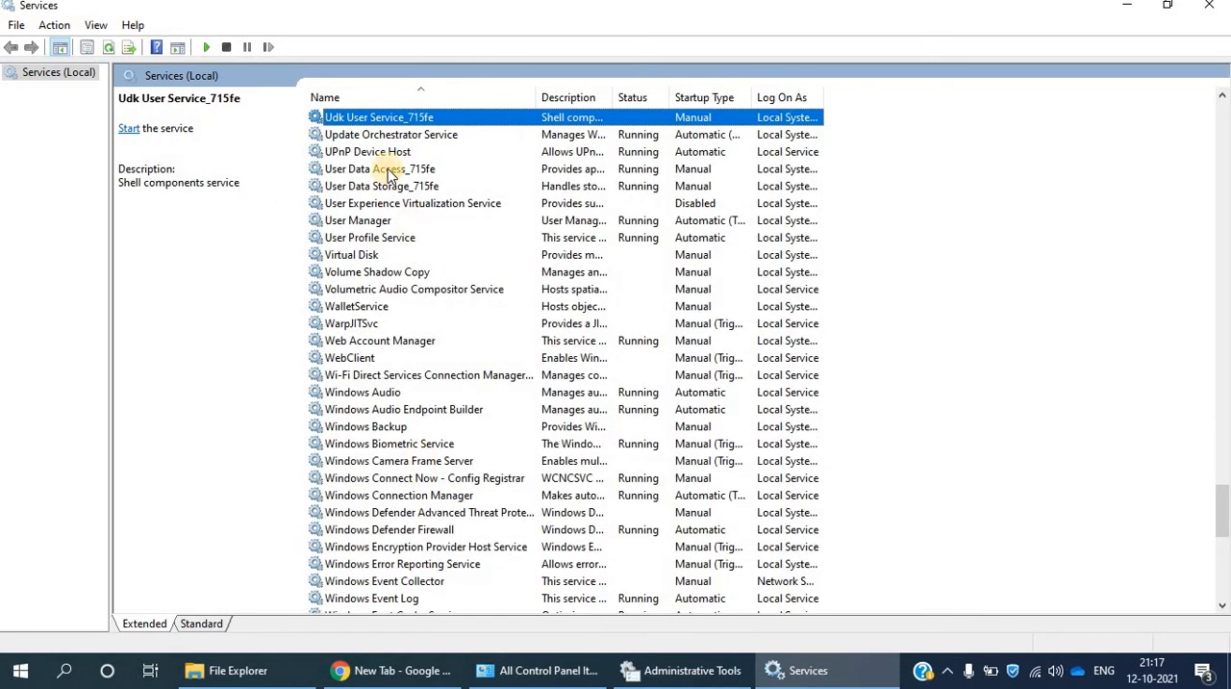
double_click(390, 154)
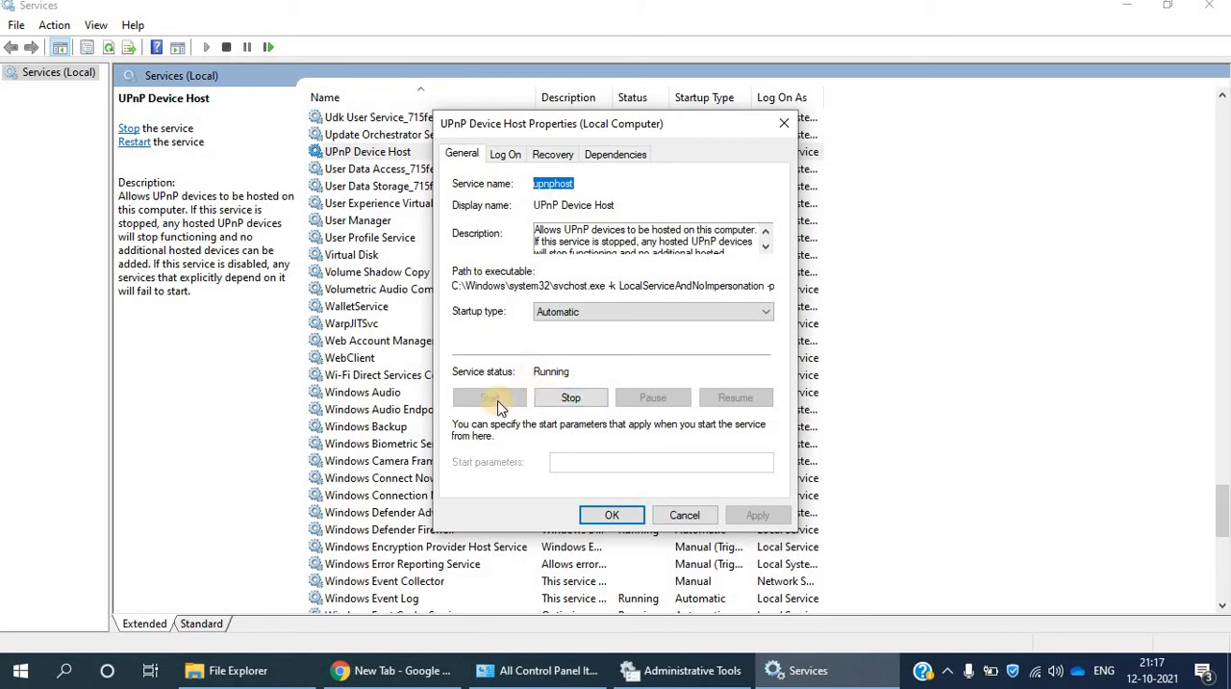
click(579, 313)
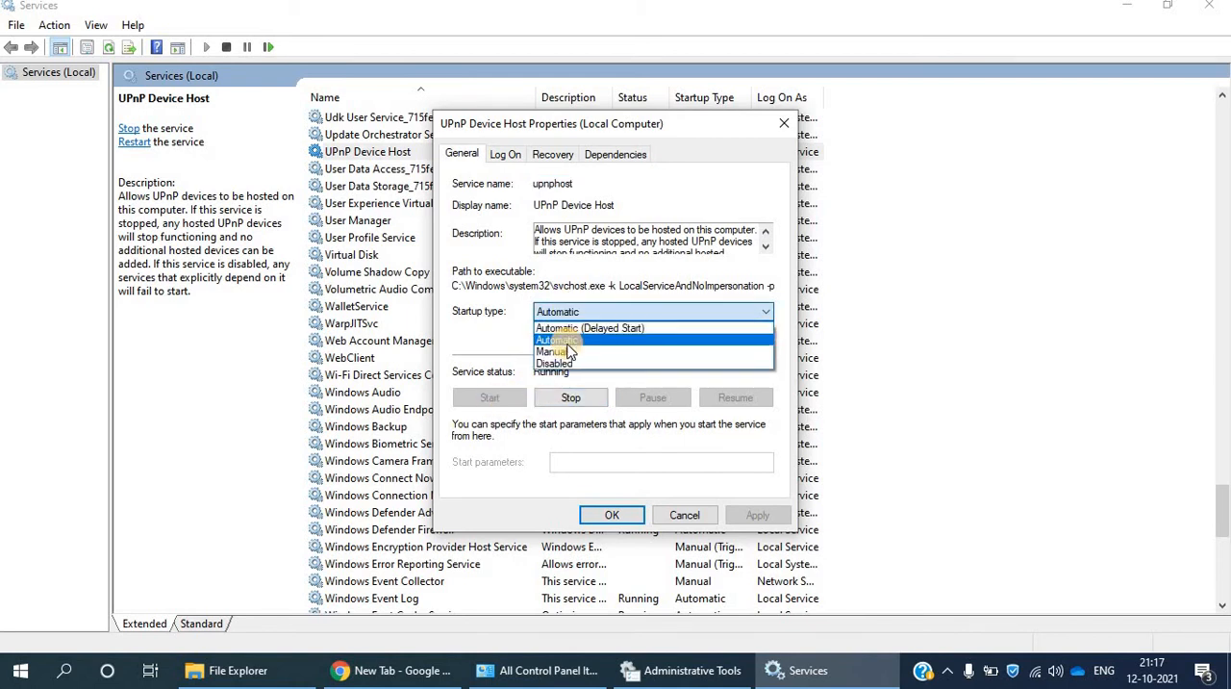
click(569, 343)
click(609, 516)
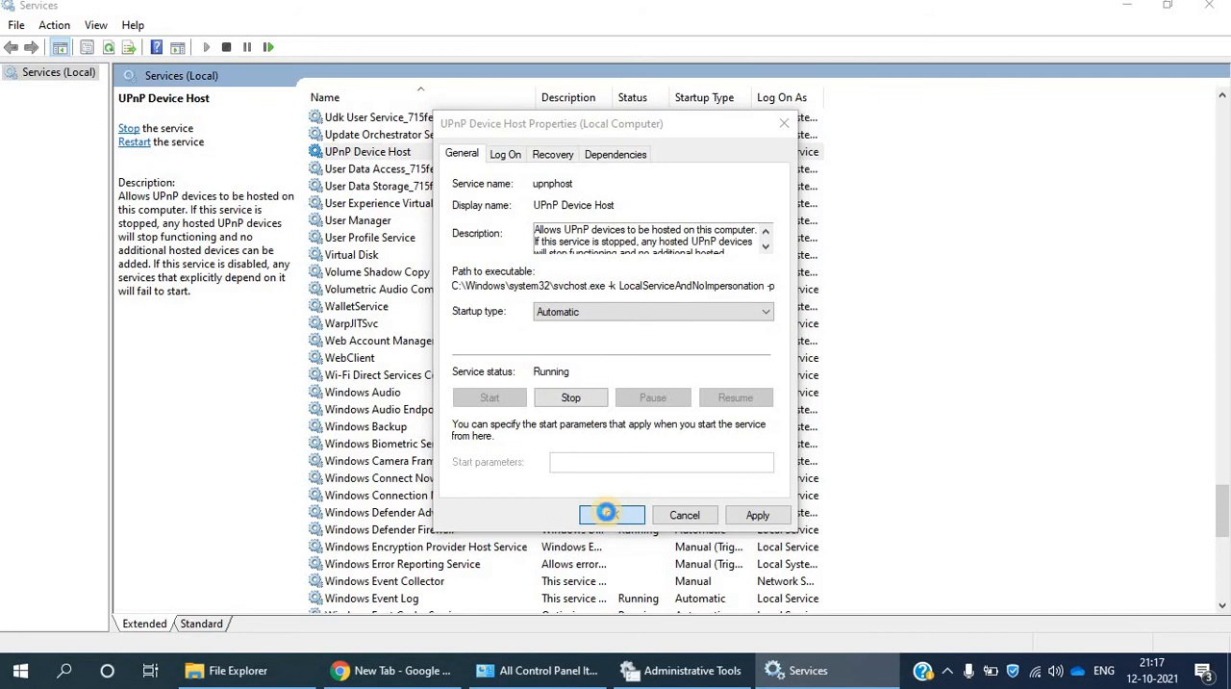
- Review the status and startup type of both Function Discovery services, SSDP Discovery, and UPnP Device Host in the services list
scroll(503, 349, up, 20)
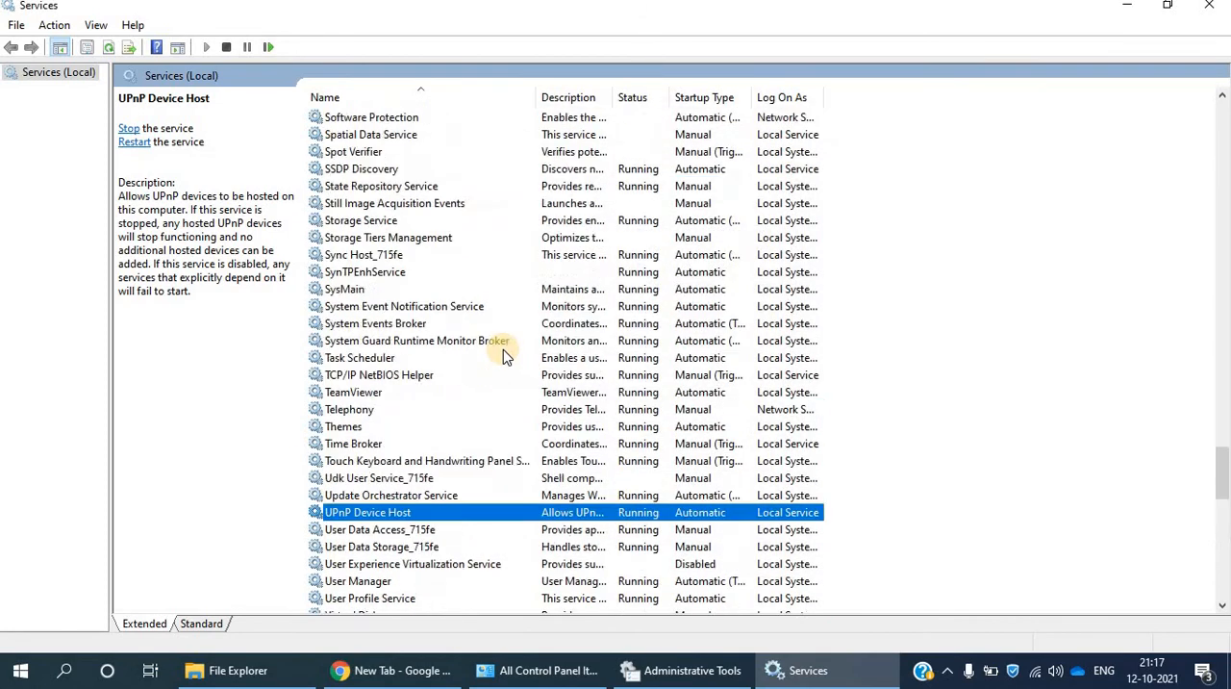
scroll(385, 151, up, 12)
scroll(395, 183, up, 15)
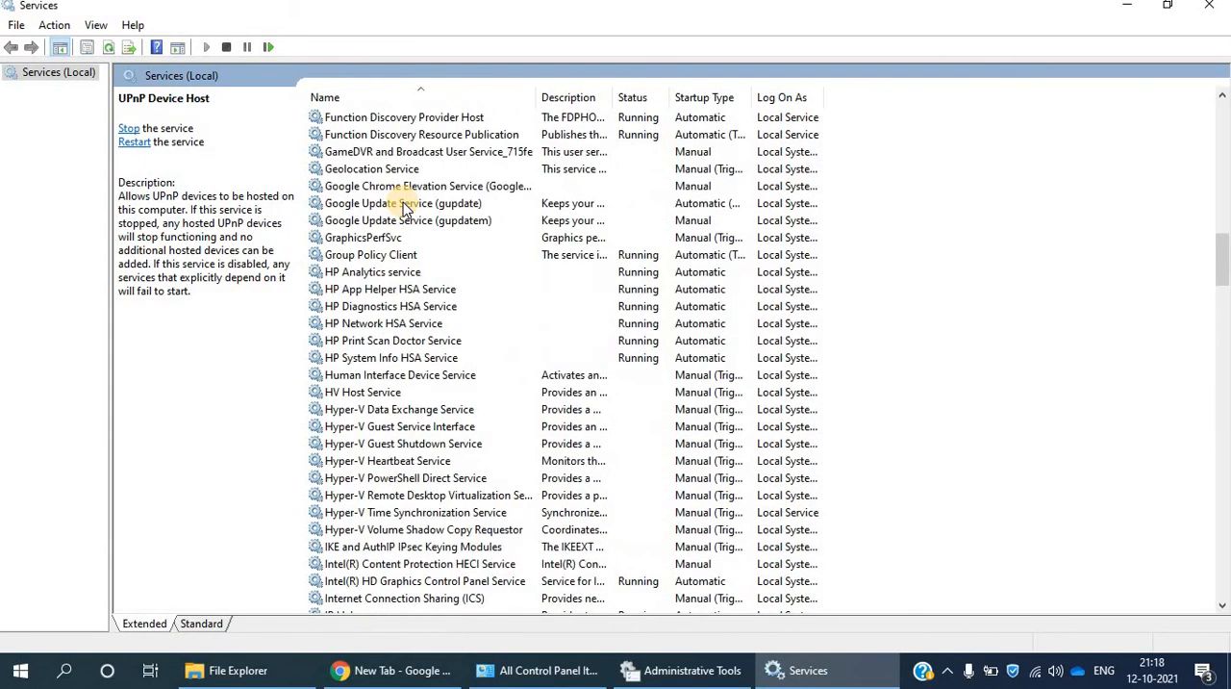
click(403, 202)
key(f)
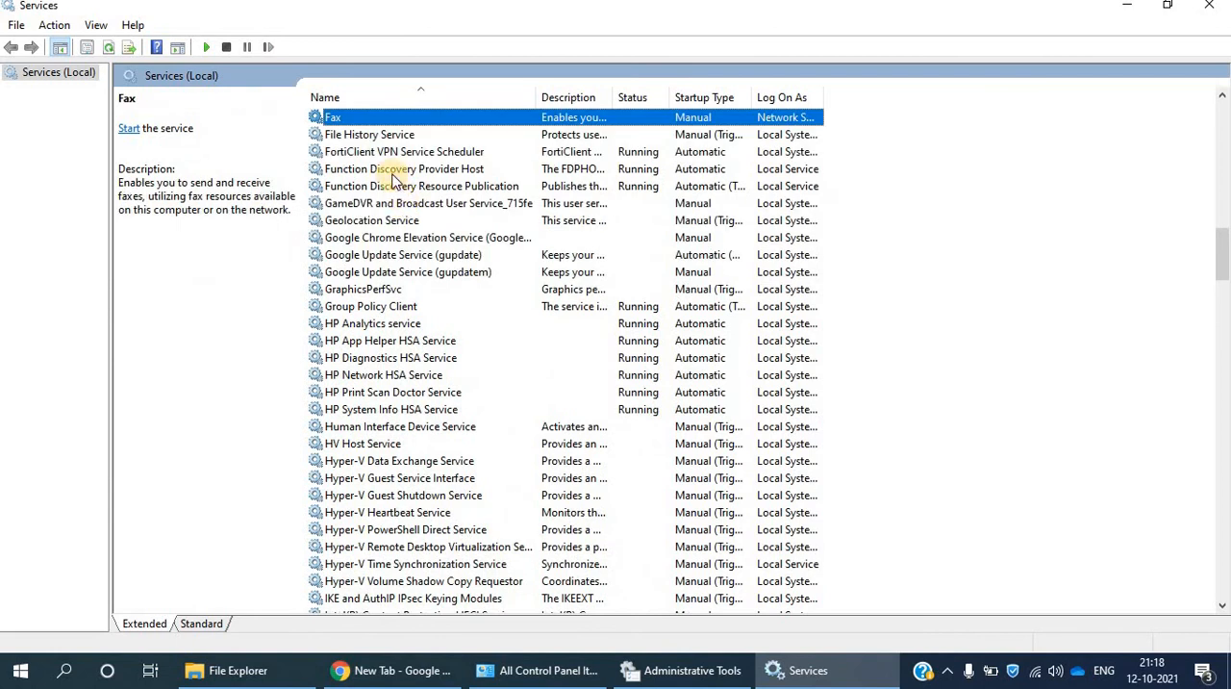
click(389, 171)
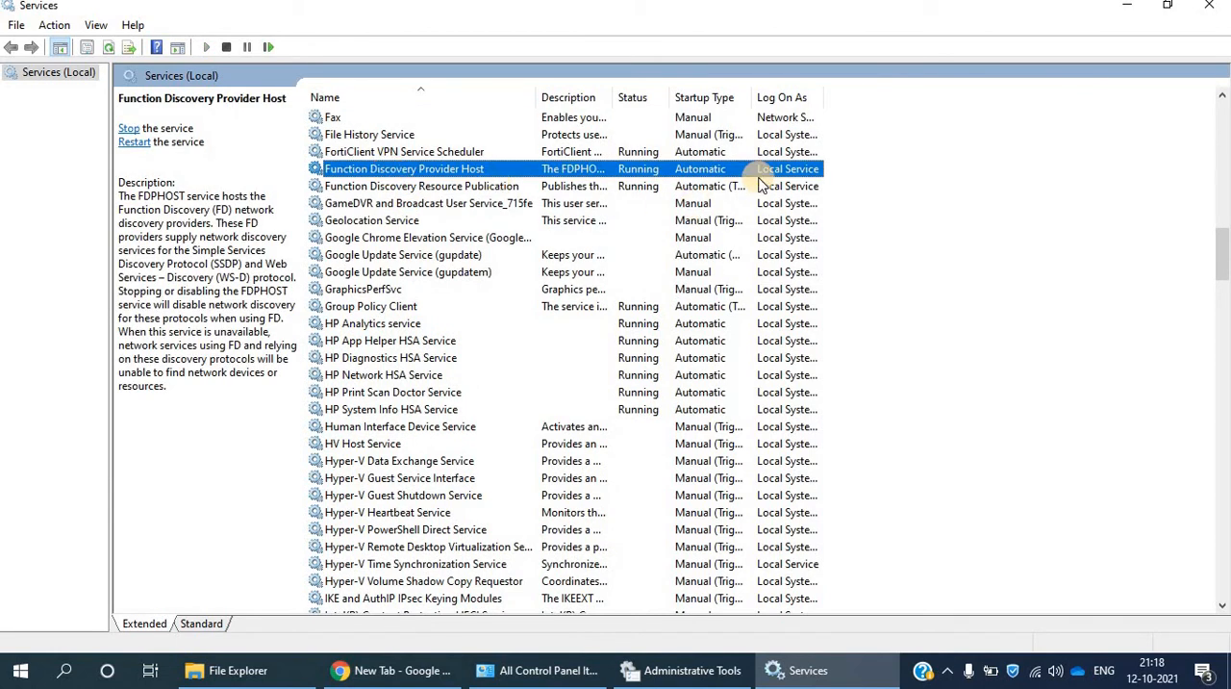
click(469, 187)
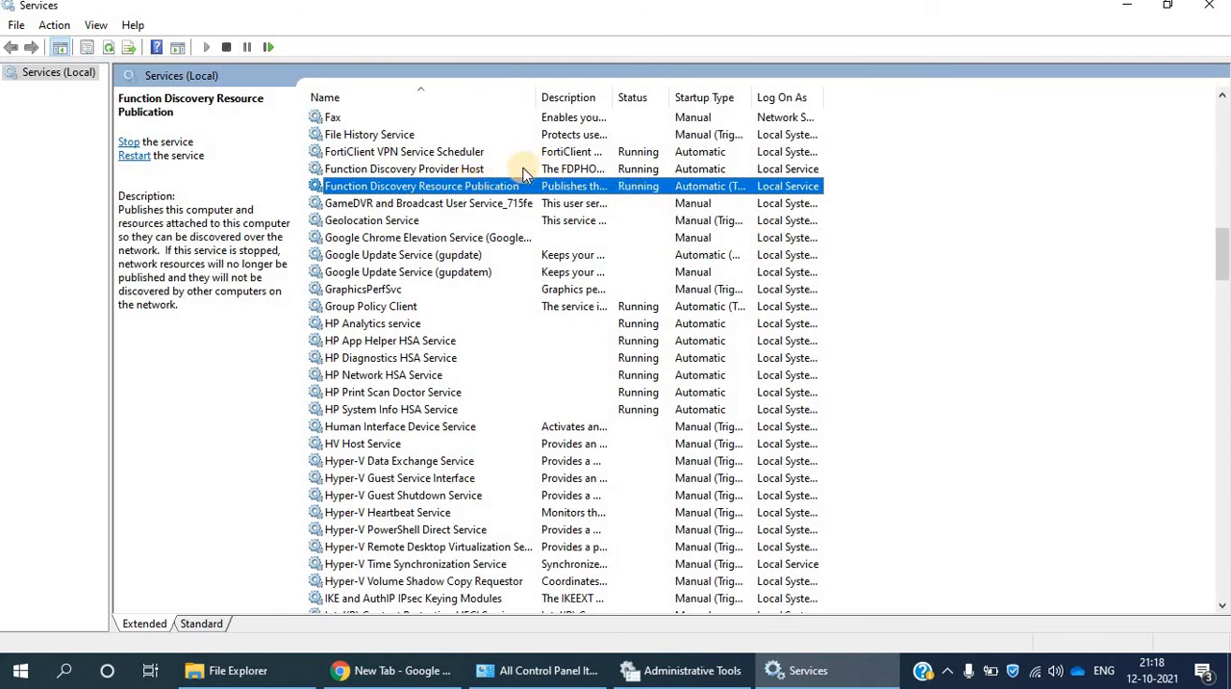
key(s)
key(s)
key(s)
key(s)
key(s)
key(s)
key(s)
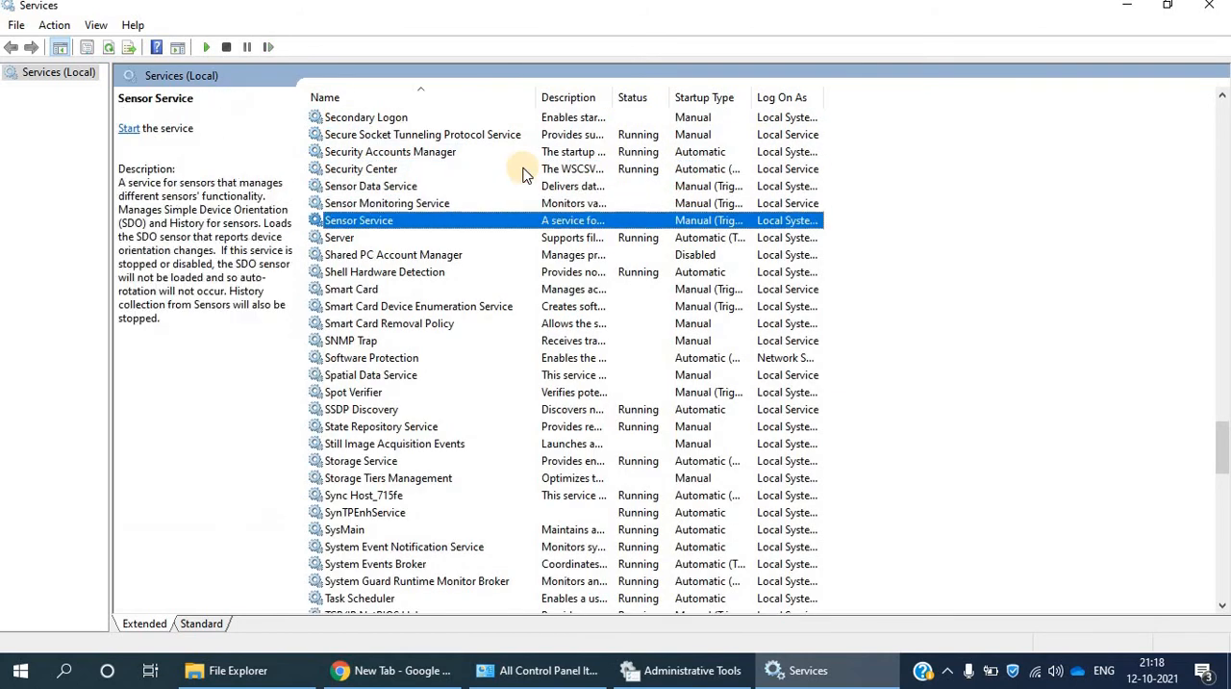
click(399, 411)
key(u)
key(u)
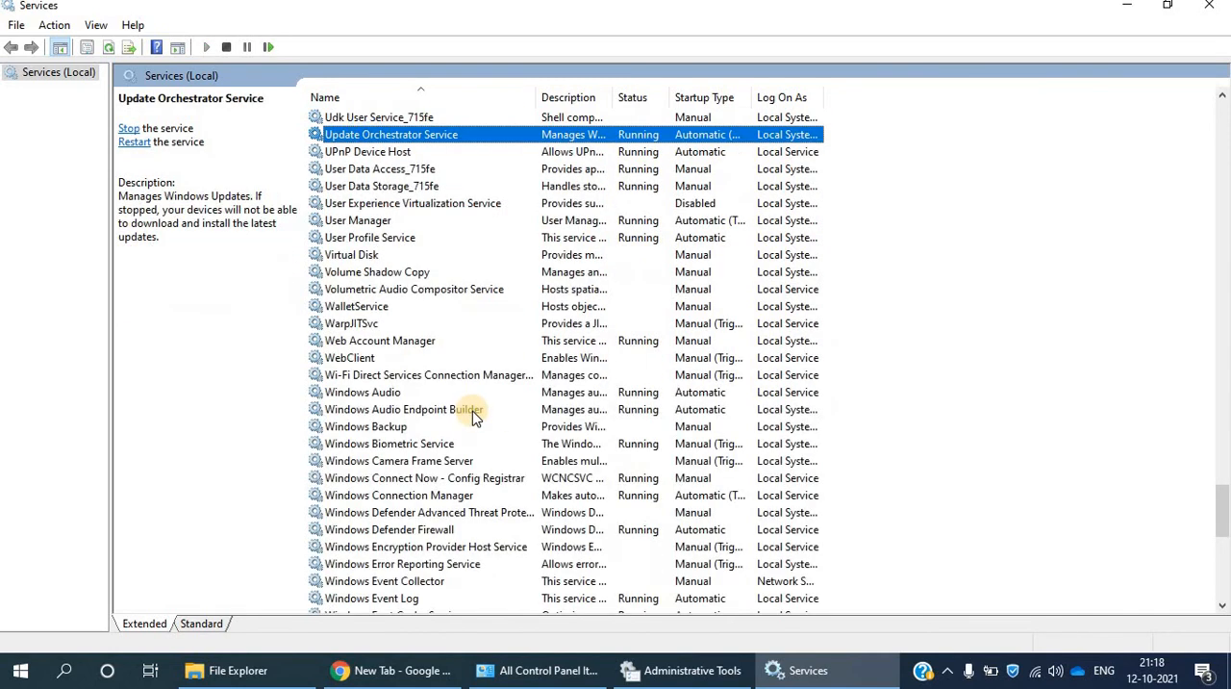
click(352, 154)
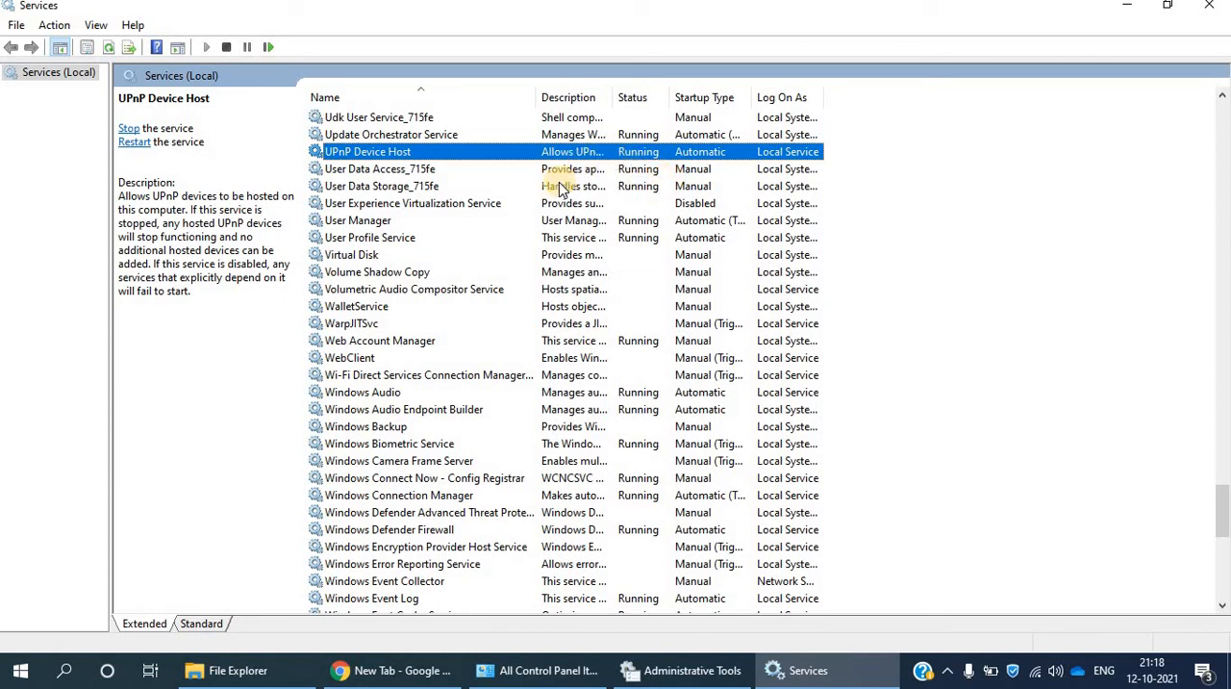
- Close the Services, Administrative Tools, and Control Panel windows
click(1210, 10)
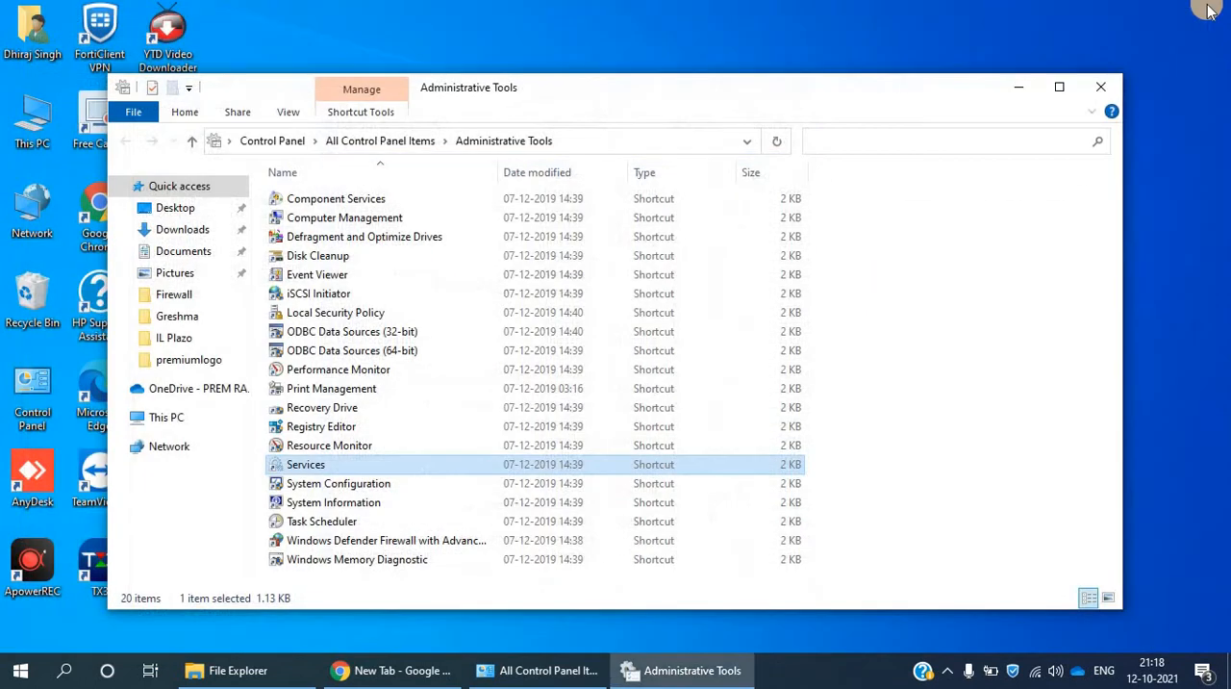
click(1106, 92)
click(1099, 87)
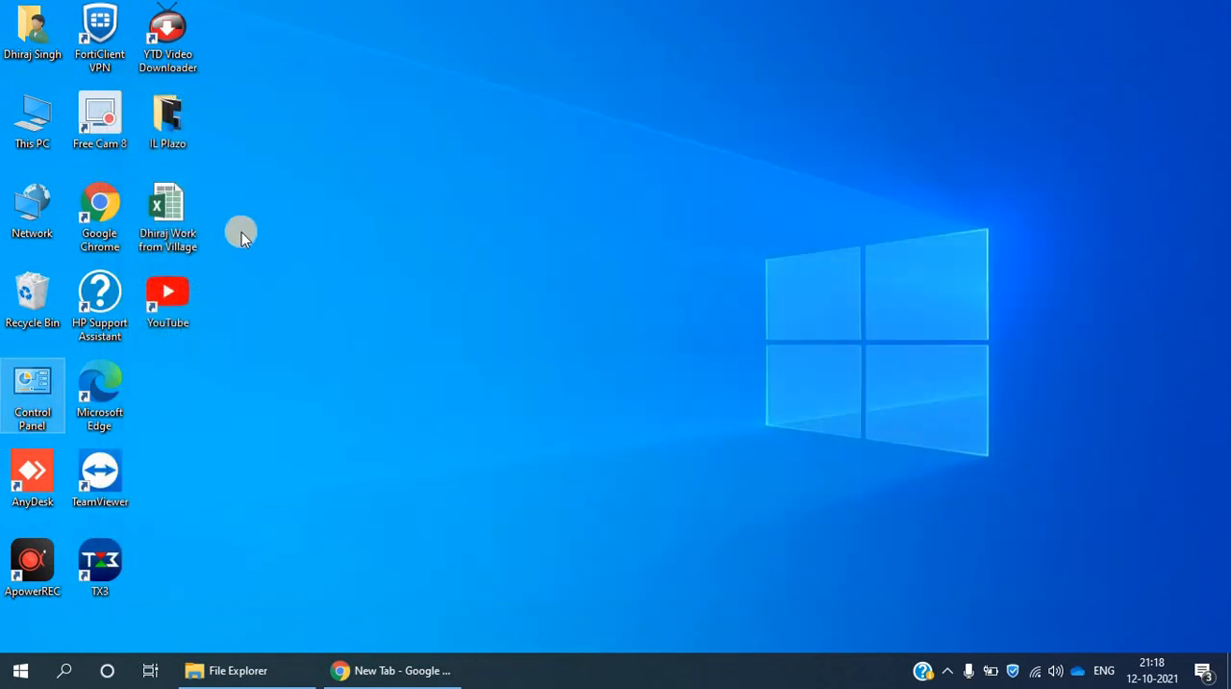
- Check the Network folder for the DS computer, view its Shared_Data folder, and close the window
double_click(32, 204)
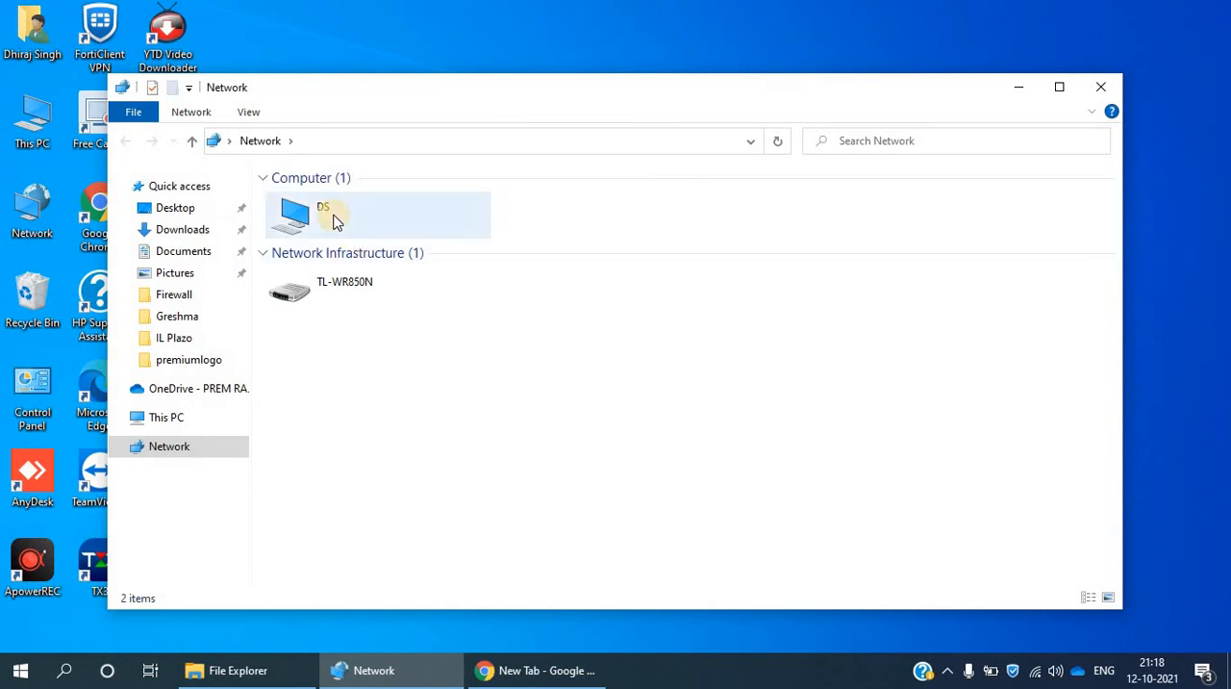
click(335, 220)
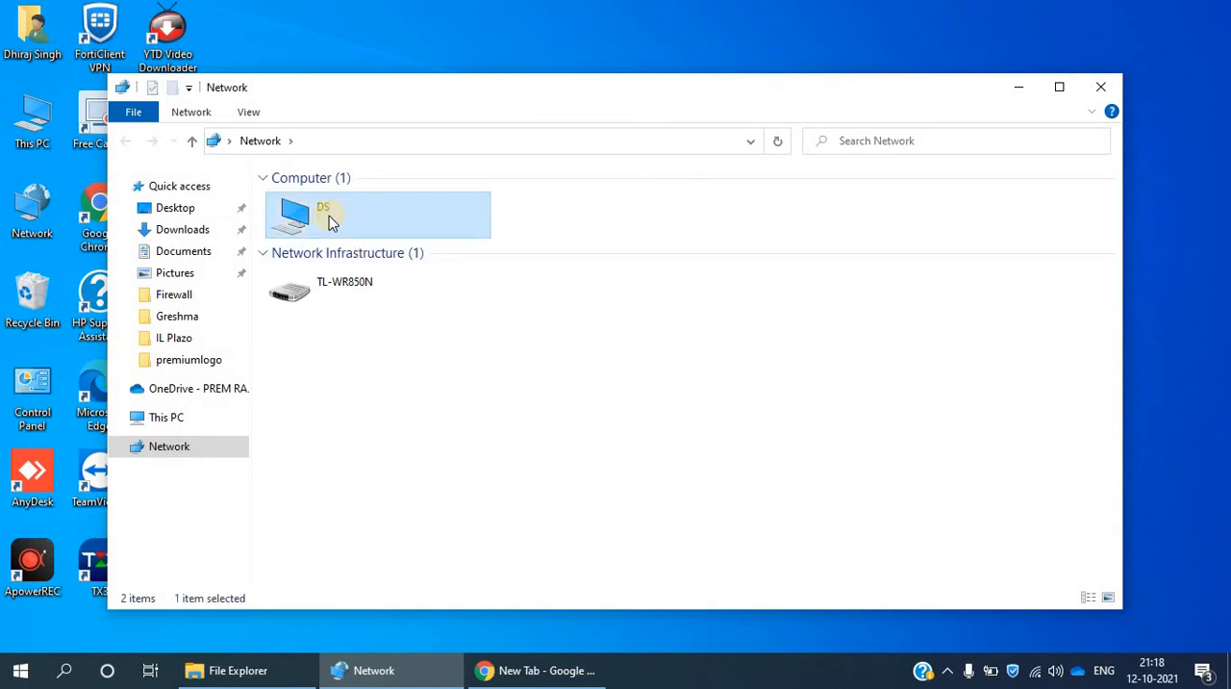
double_click(329, 216)
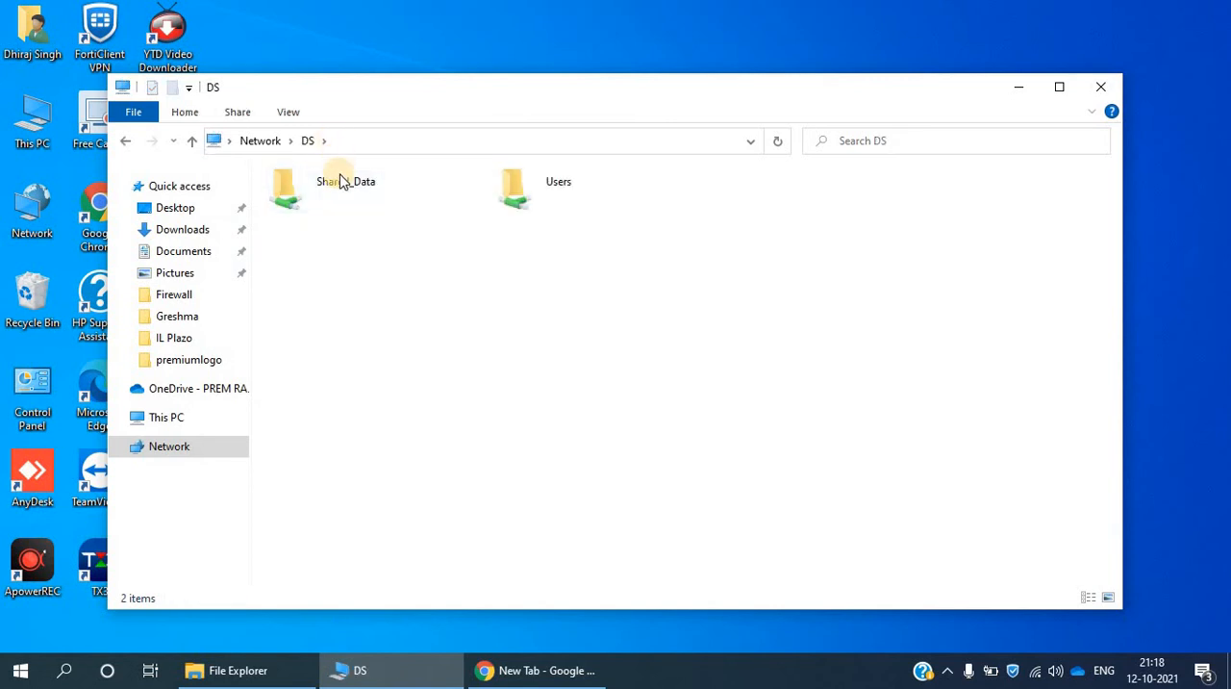
double_click(341, 182)
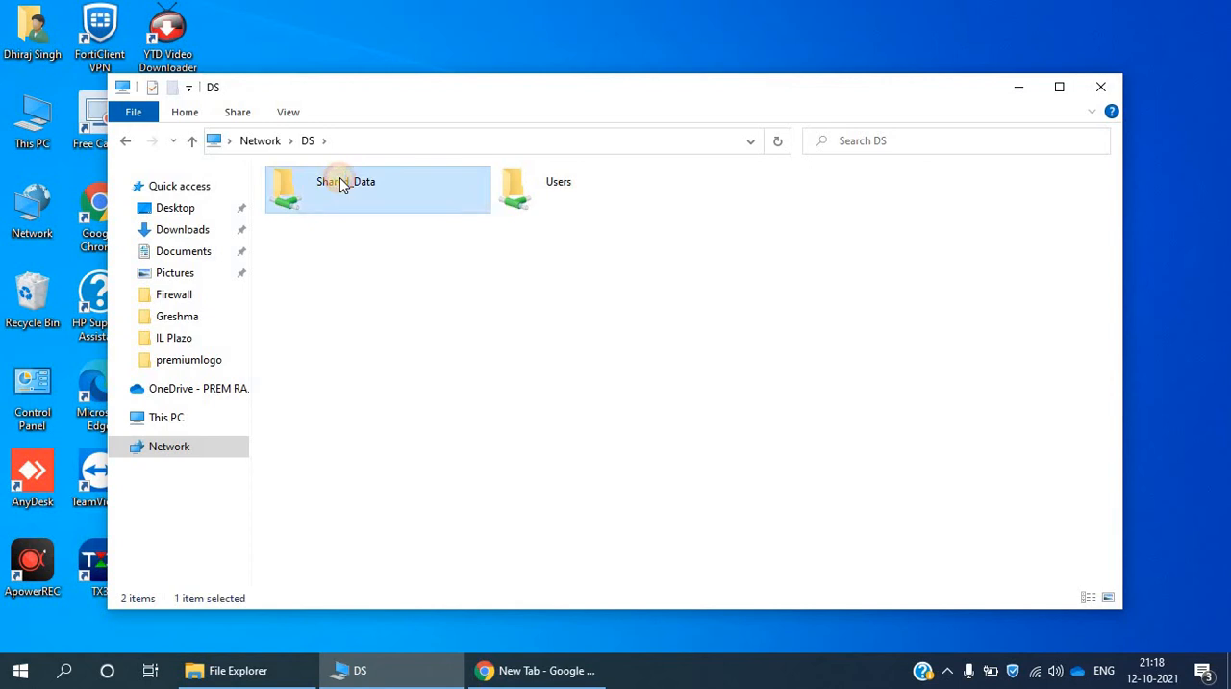
click(1106, 87)
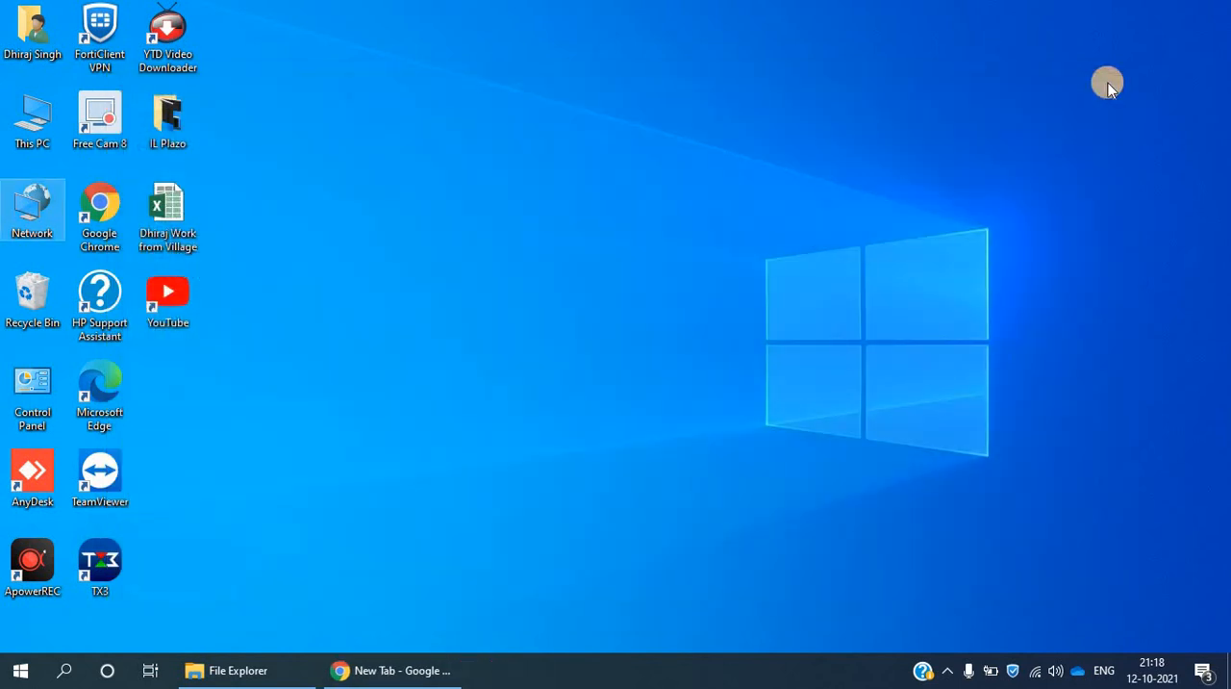